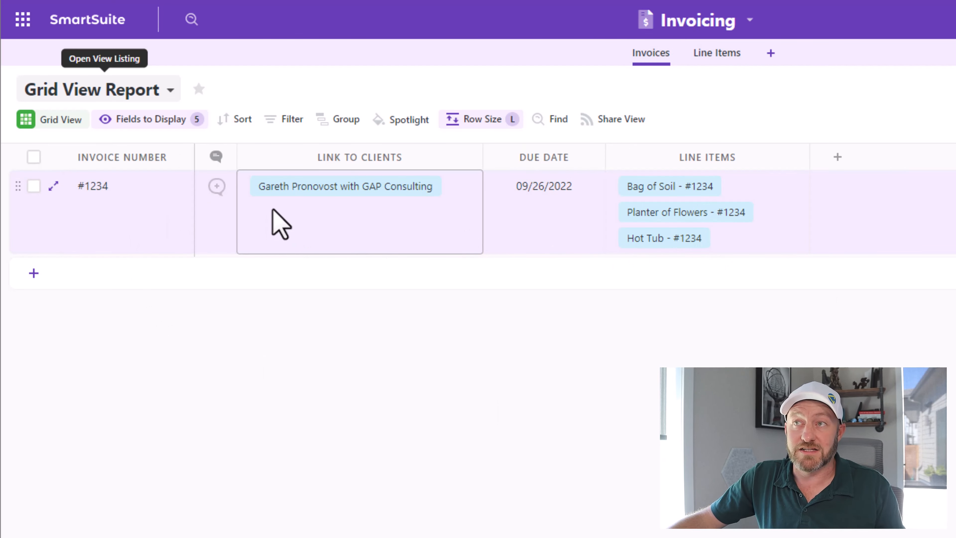
Review the invoice's linked client and due date, and open the Line Items table
{"action": "left_click", "coordinate": [308, 204]}
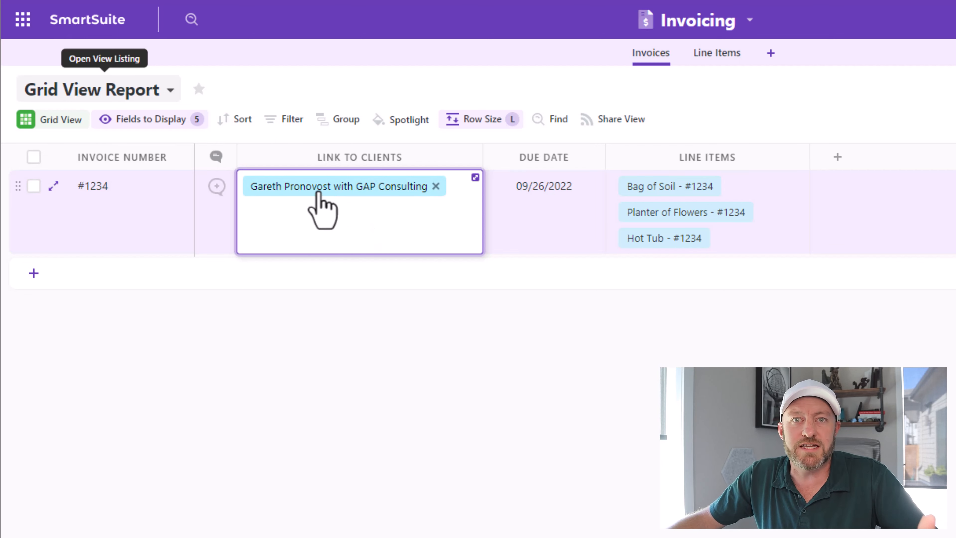
{"action": "left_click", "coordinate": [538, 205]}
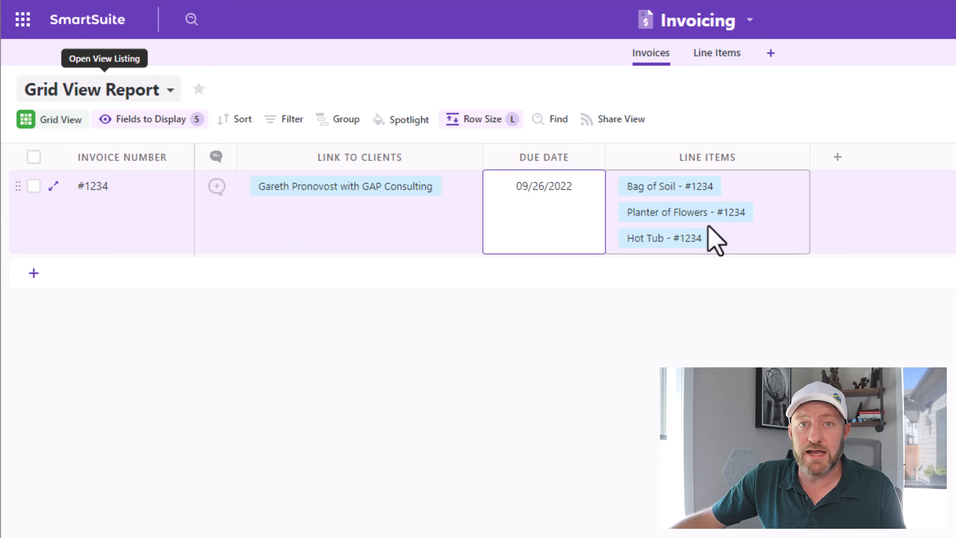
{"action": "left_click", "coordinate": [718, 55]}
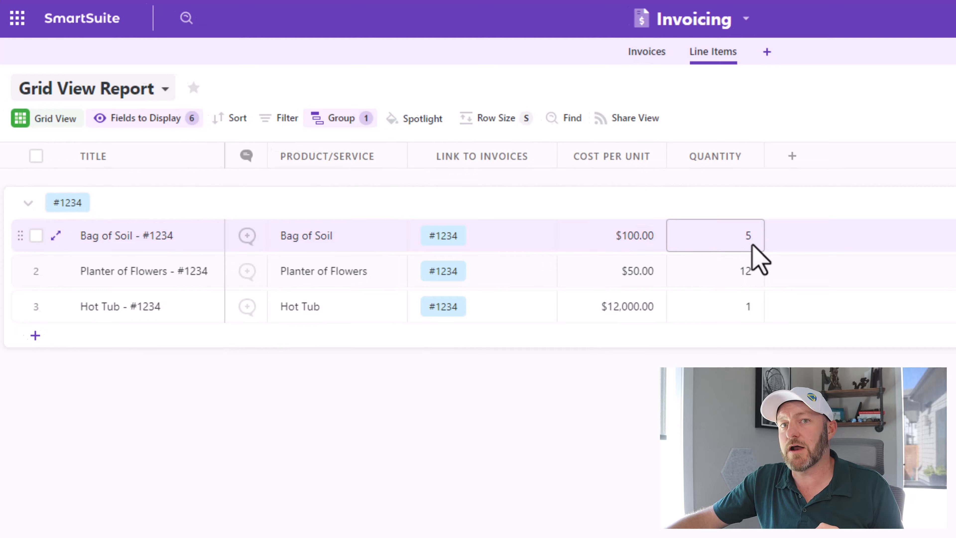
Start a new Formula field after the Quantity column and name it Subtotal
{"action": "left_click", "coordinate": [792, 155]}
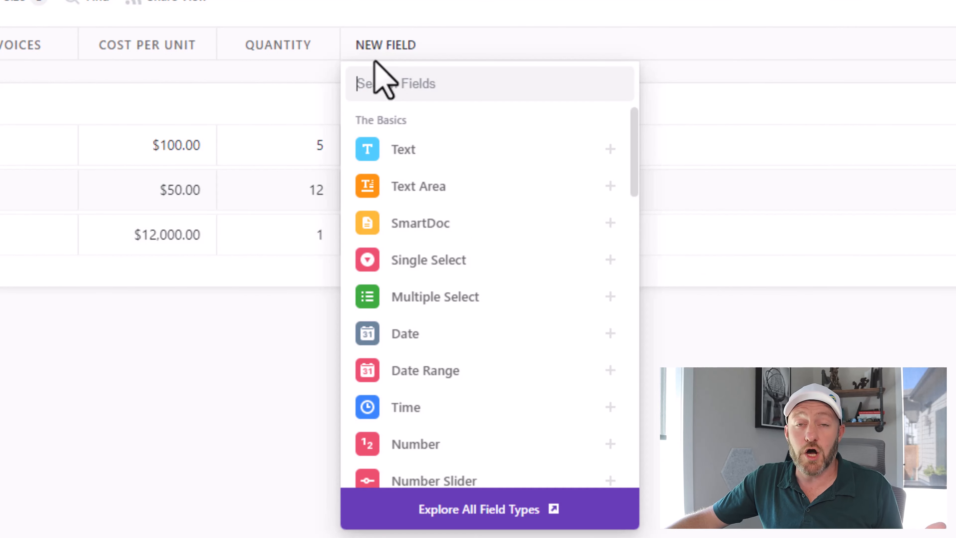
{"action": "type", "text": "for"}
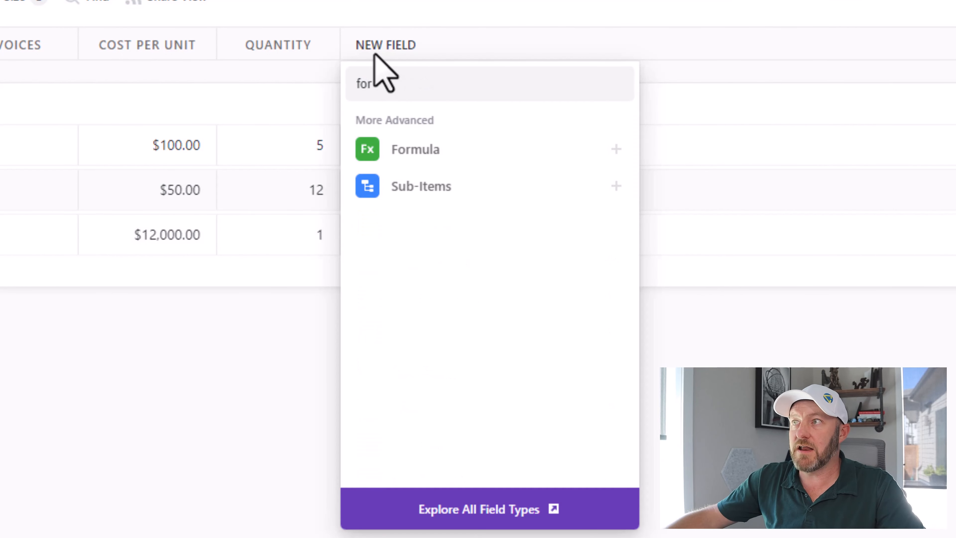
{"action": "mouse_move", "coordinate": [416, 156]}
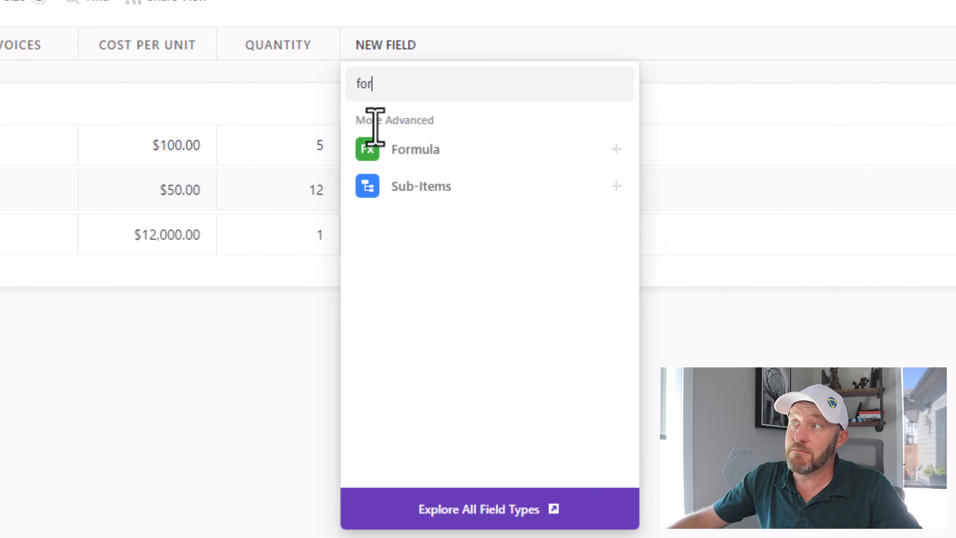
{"action": "left_click", "coordinate": [437, 155]}
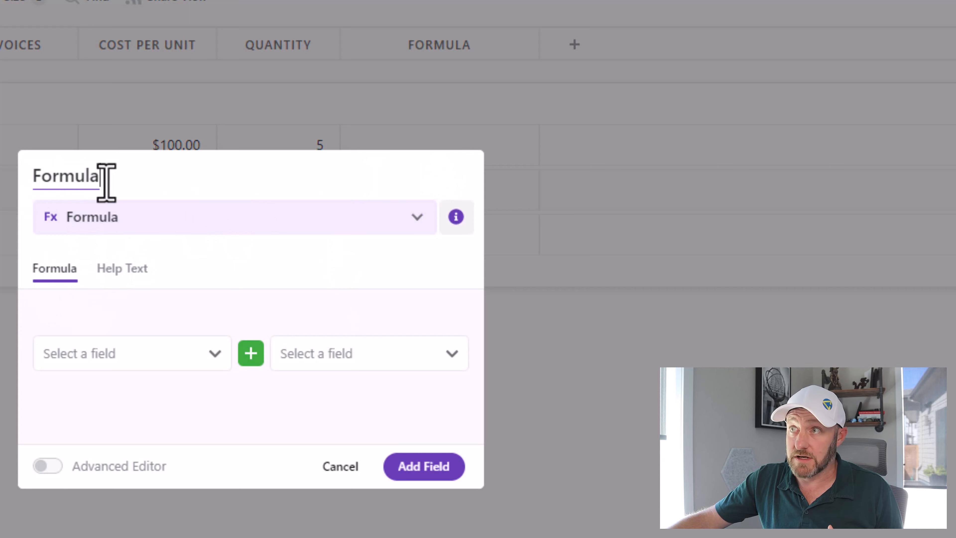
{"action": "left_click_drag", "start_coordinate": [97, 184], "coordinate": [29, 183]}
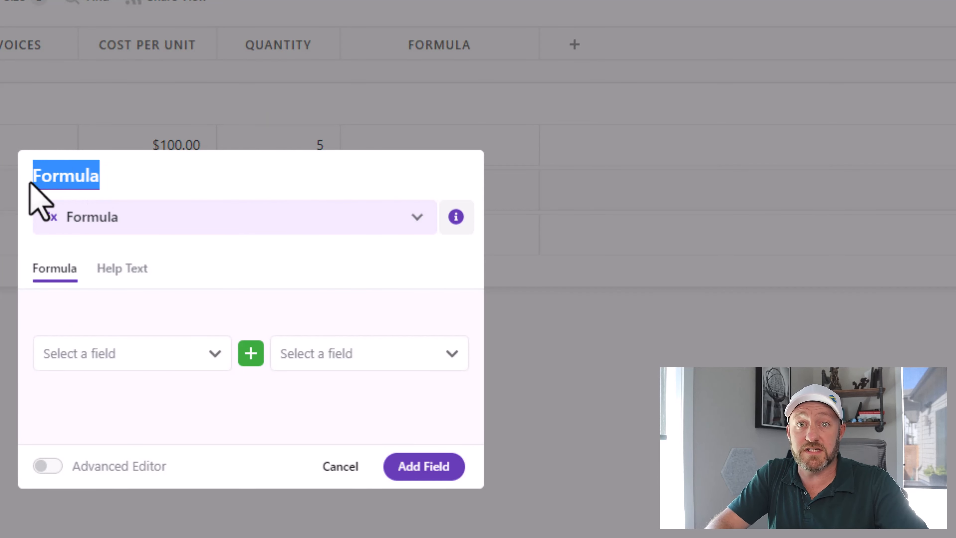
{"action": "type", "text": "Subtotal"}
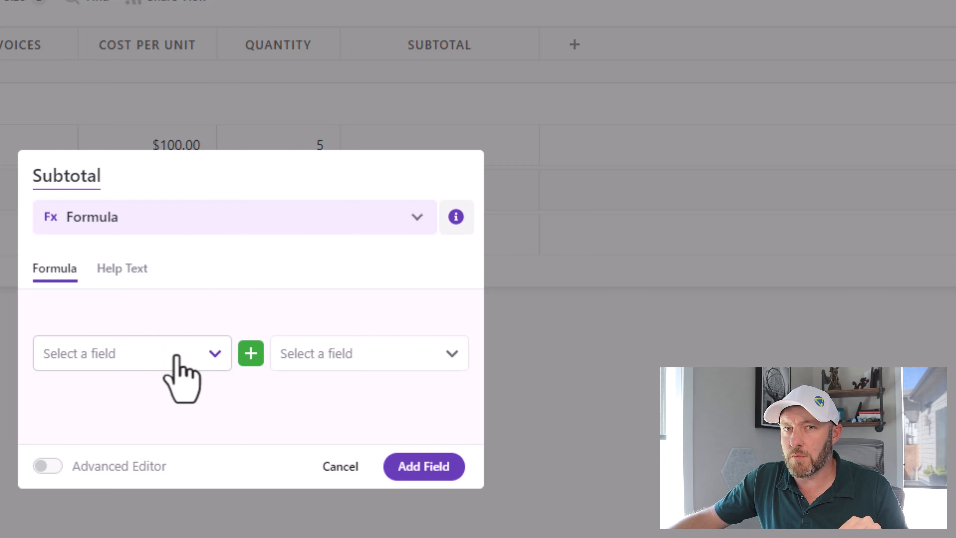
Set the Subtotal formula to multiply Cost per unit by Quantity
{"action": "left_click", "coordinate": [254, 358]}
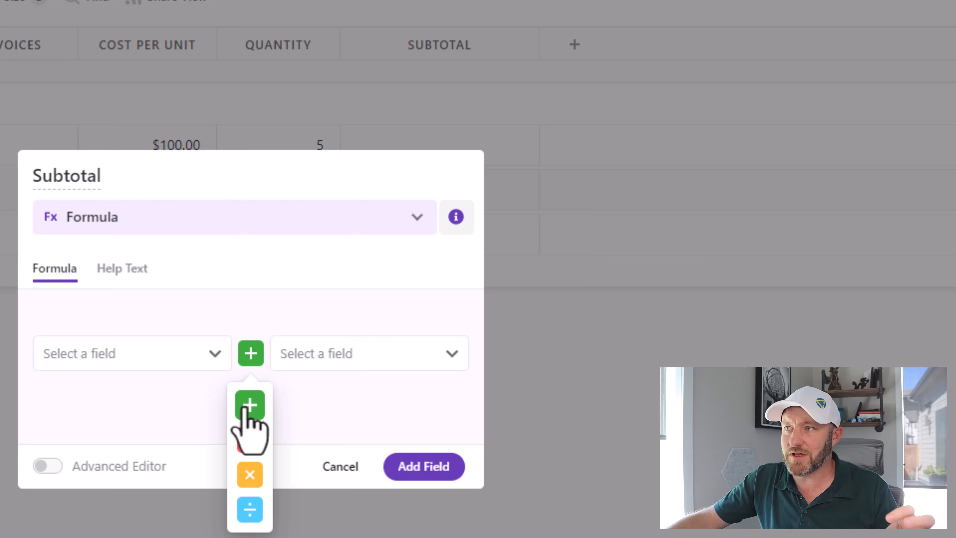
{"action": "left_click", "coordinate": [249, 476]}
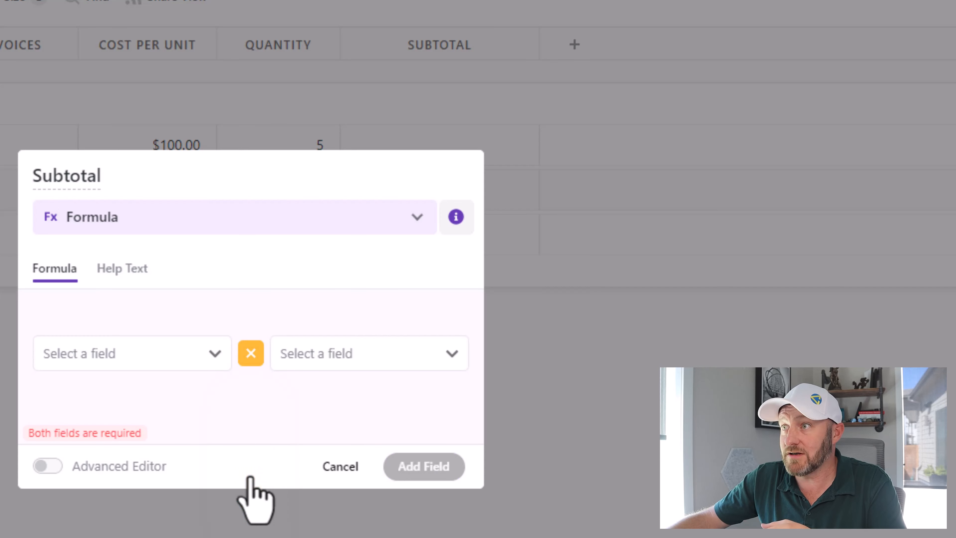
{"action": "left_click", "coordinate": [196, 361]}
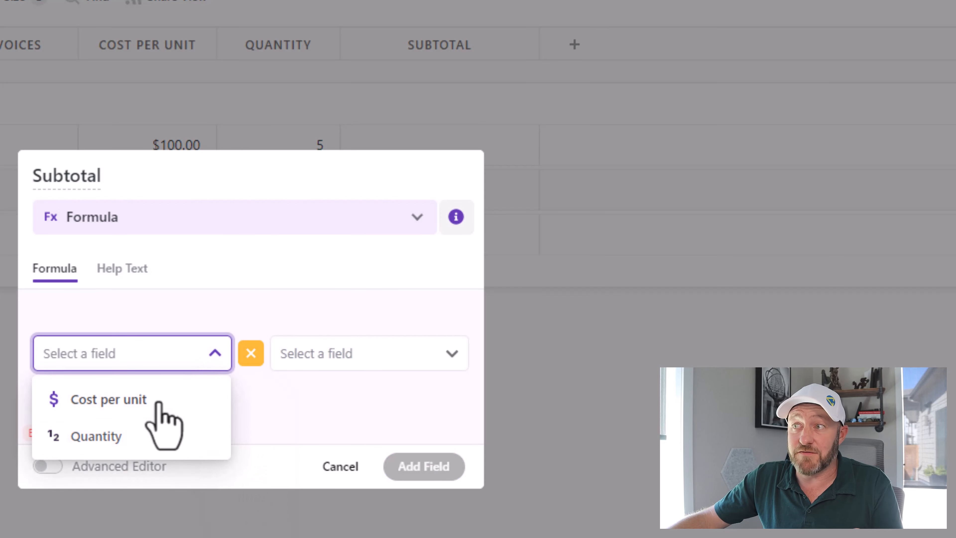
{"action": "left_click", "coordinate": [157, 401]}
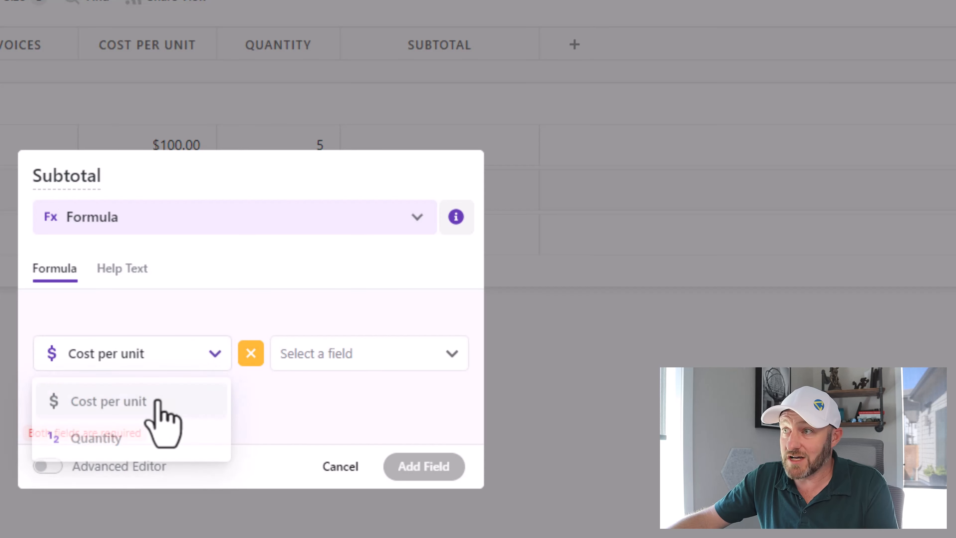
{"action": "left_click", "coordinate": [309, 369]}
{"action": "left_click", "coordinate": [329, 437]}
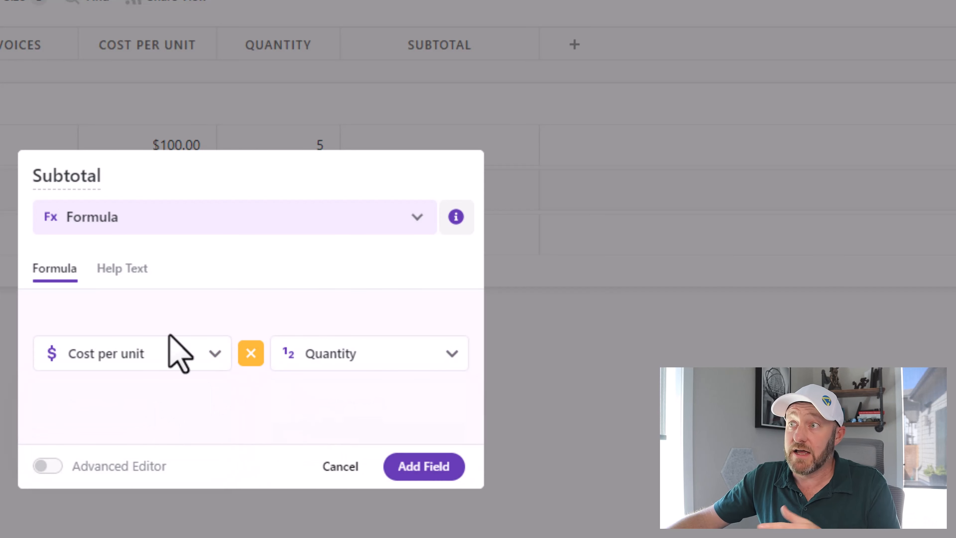
Check the Subtotal field's Help Text option, leave it empty, and add the field to the table
{"action": "left_click", "coordinate": [128, 274]}
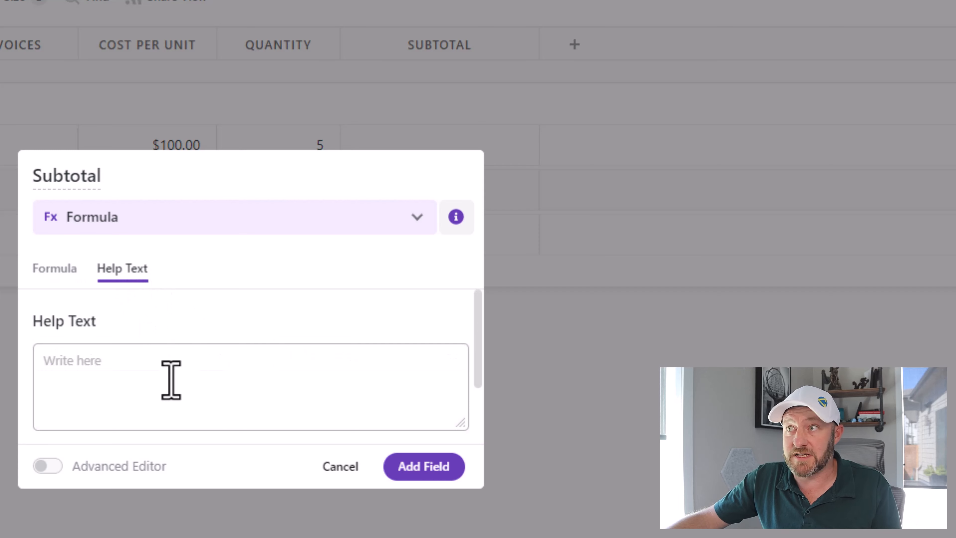
{"action": "left_click", "coordinate": [85, 367]}
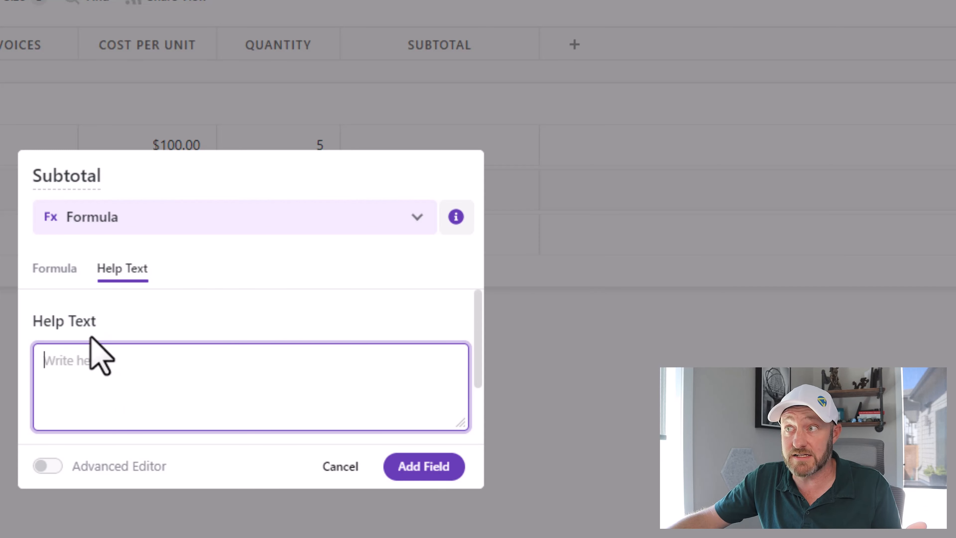
{"action": "left_click", "coordinate": [59, 269]}
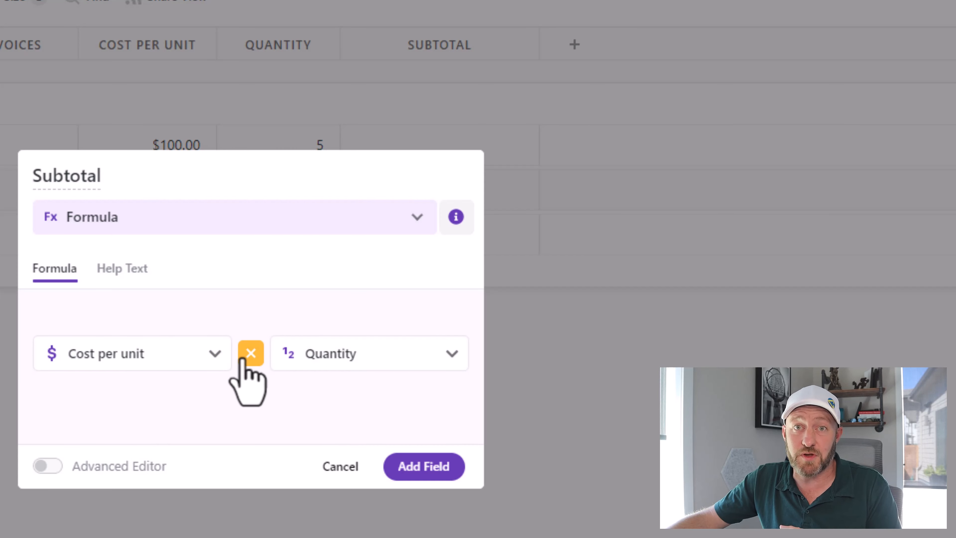
{"action": "left_click", "coordinate": [422, 471]}
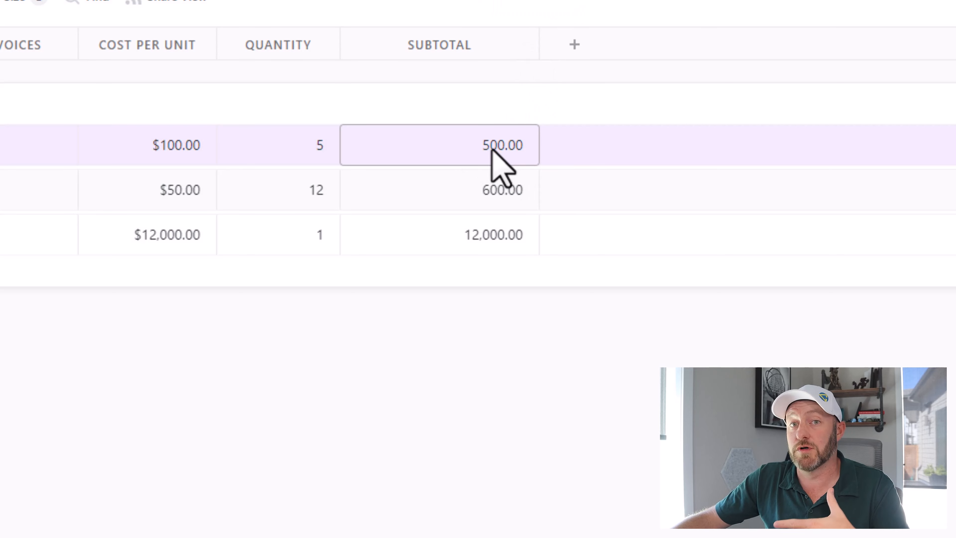
Inspect the Subtotal field's settings and exit without saving
{"action": "left_click", "coordinate": [525, 45]}
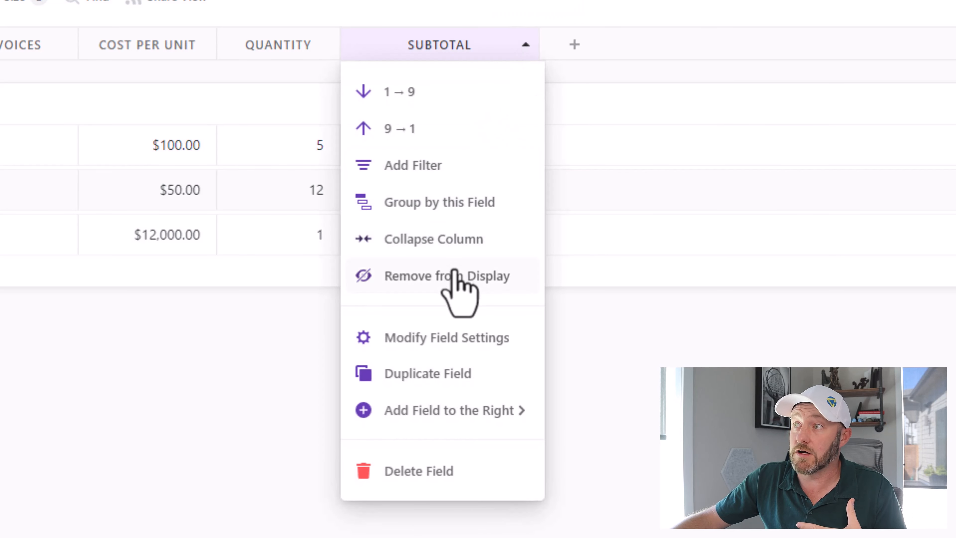
{"action": "left_click", "coordinate": [455, 336]}
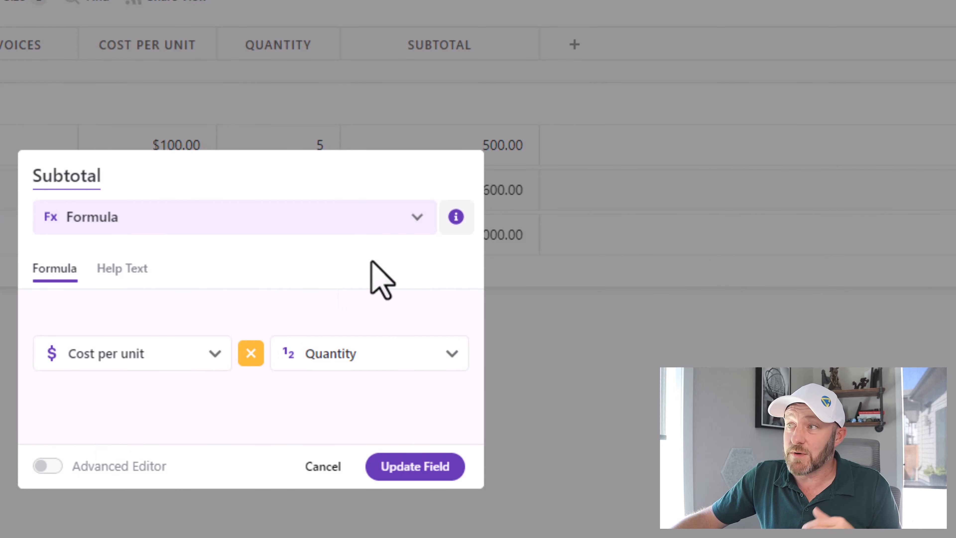
{"action": "left_click", "coordinate": [320, 468]}
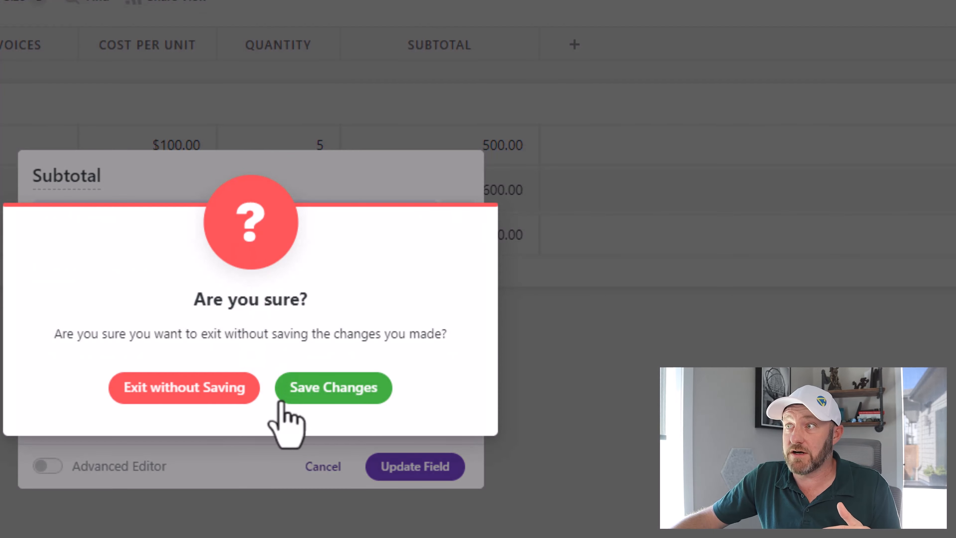
{"action": "left_click", "coordinate": [212, 394]}
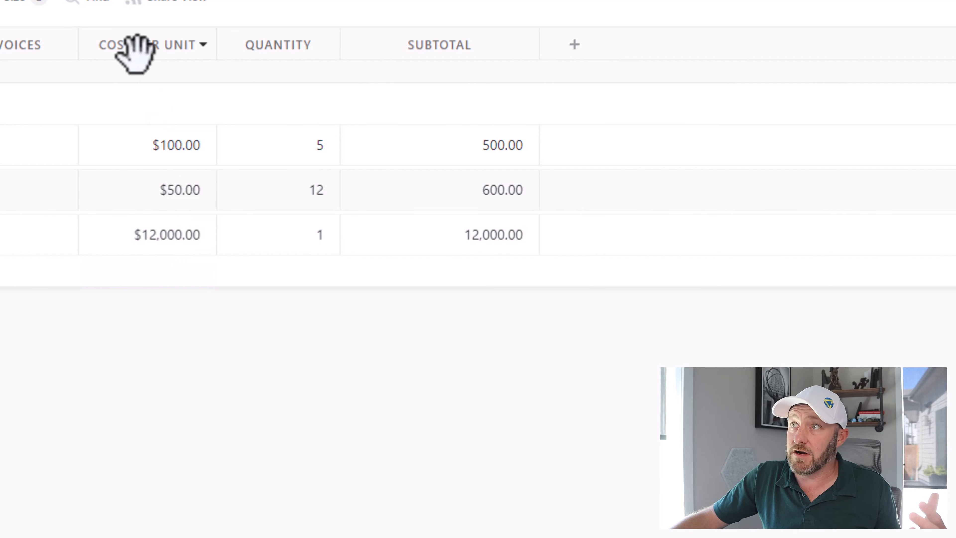
View the Cost per unit field's currency settings and close them without changes
{"action": "left_click", "coordinate": [193, 44]}
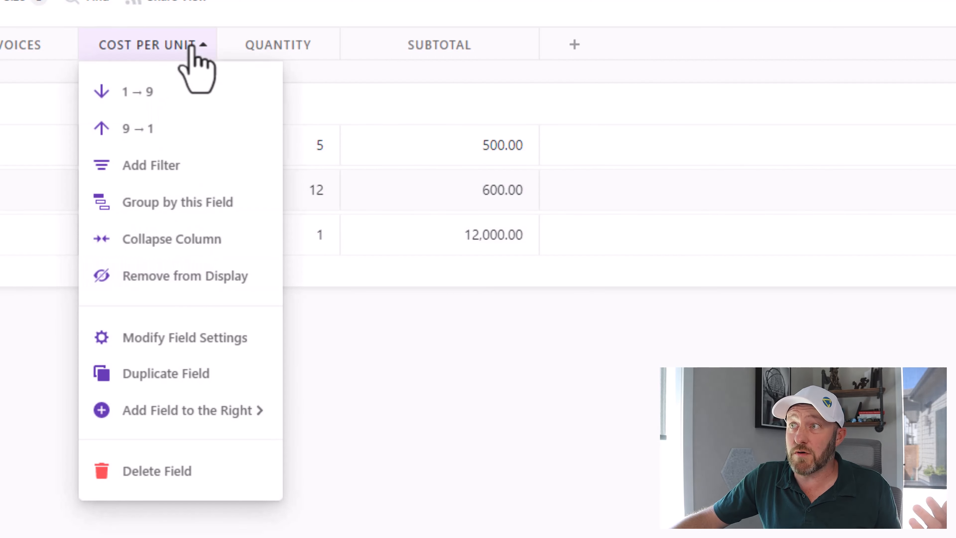
{"action": "left_click", "coordinate": [230, 334]}
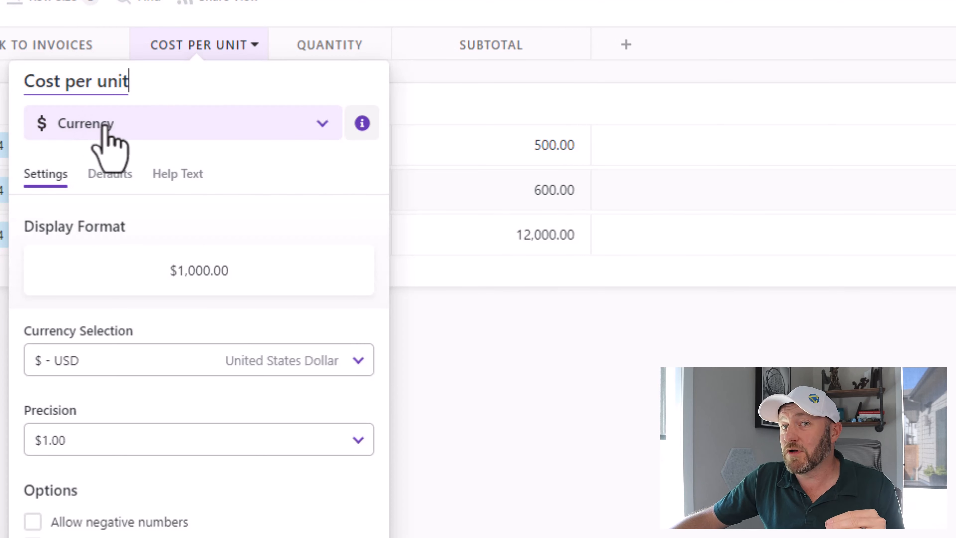
{"action": "left_click", "coordinate": [589, 447]}
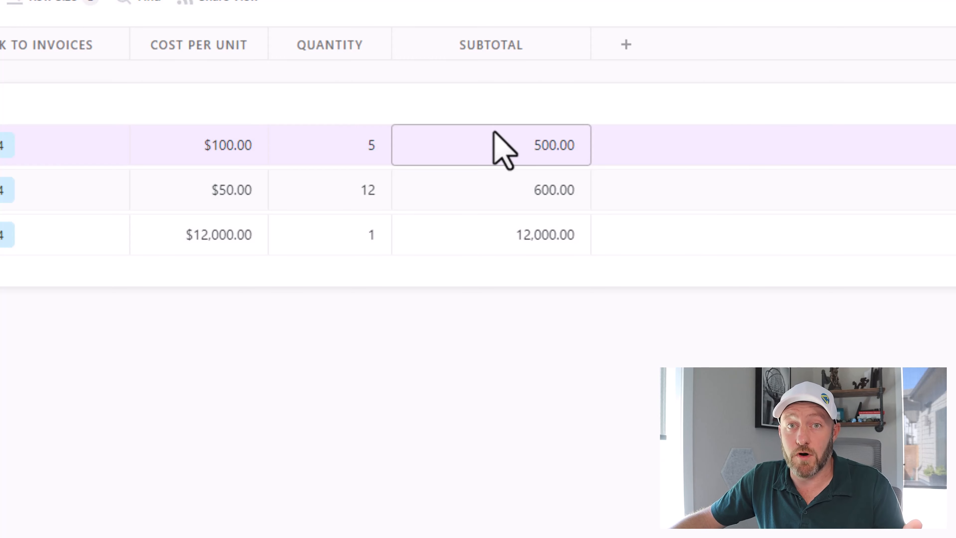
Narrow the Subtotal column and open its formula in the Advanced Editor
{"action": "left_click_drag", "start_coordinate": [594, 49], "coordinate": [532, 56]}
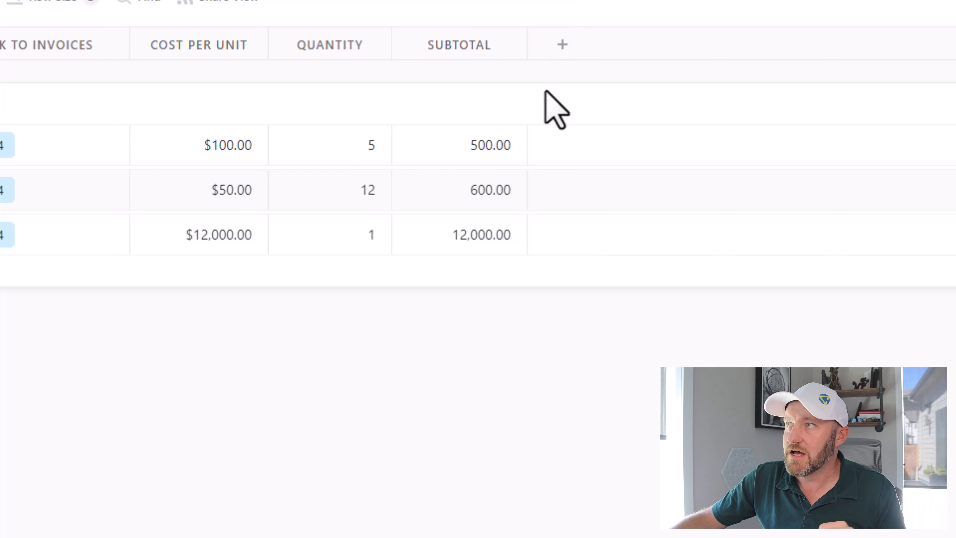
{"action": "left_click", "coordinate": [513, 47]}
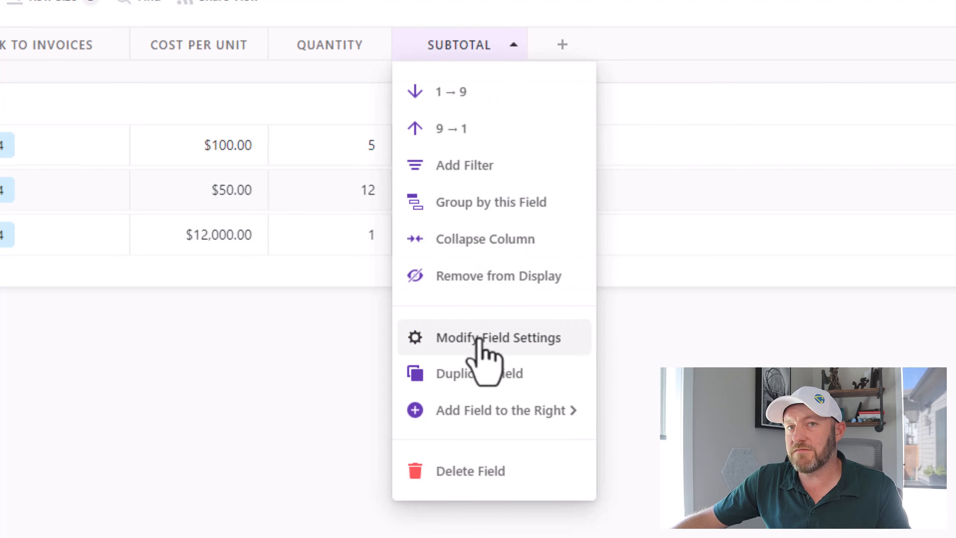
{"action": "left_click", "coordinate": [483, 352]}
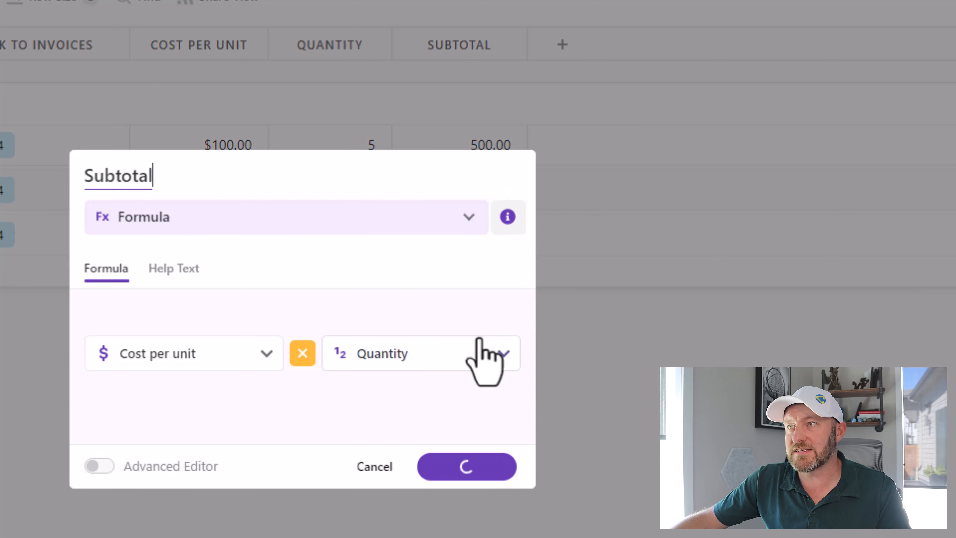
{"action": "left_click", "coordinate": [102, 472]}
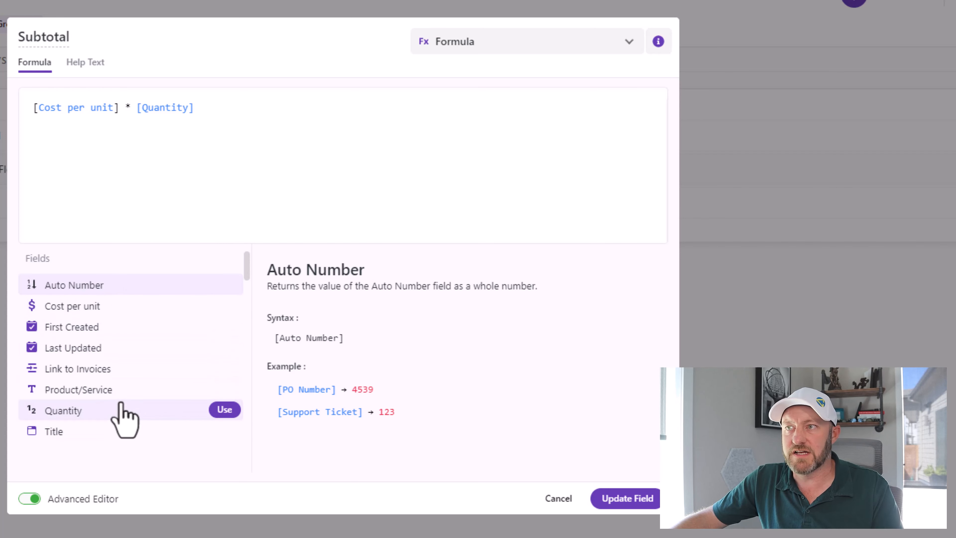
Examine the First Created field's reference, the Quantity part of the formula, and the available fields and operators
{"action": "left_click", "coordinate": [112, 328]}
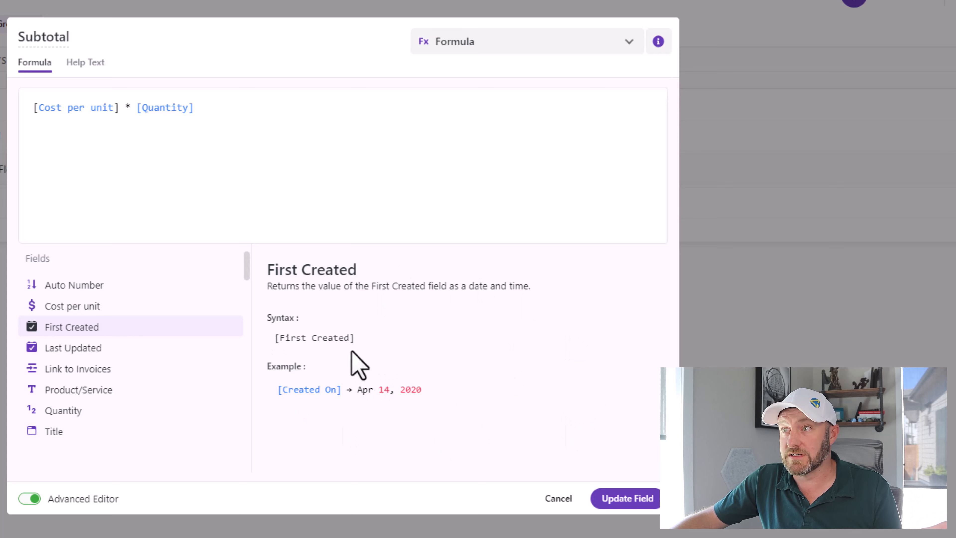
{"action": "mouse_move", "coordinate": [90, 330]}
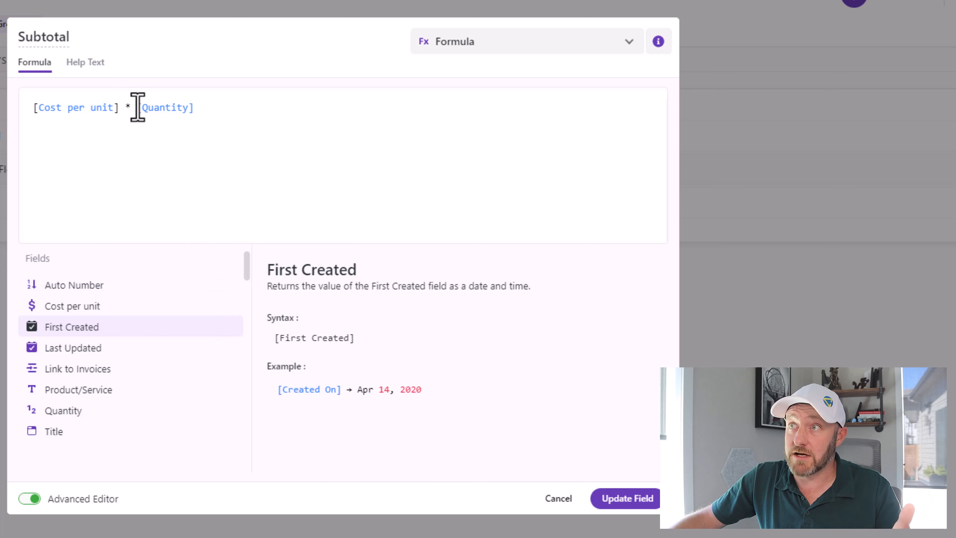
{"action": "left_click_drag", "start_coordinate": [131, 109], "coordinate": [203, 114]}
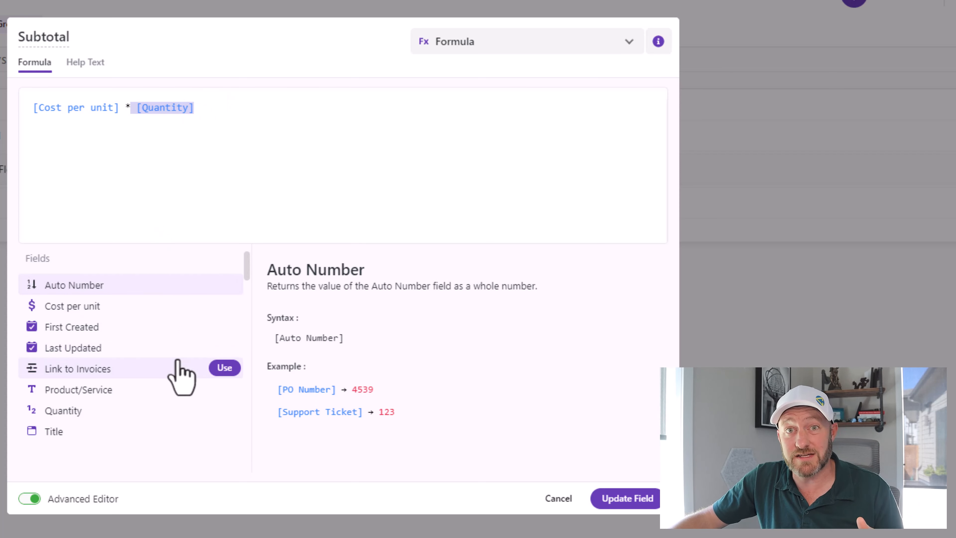
{"action": "left_click", "coordinate": [137, 108]}
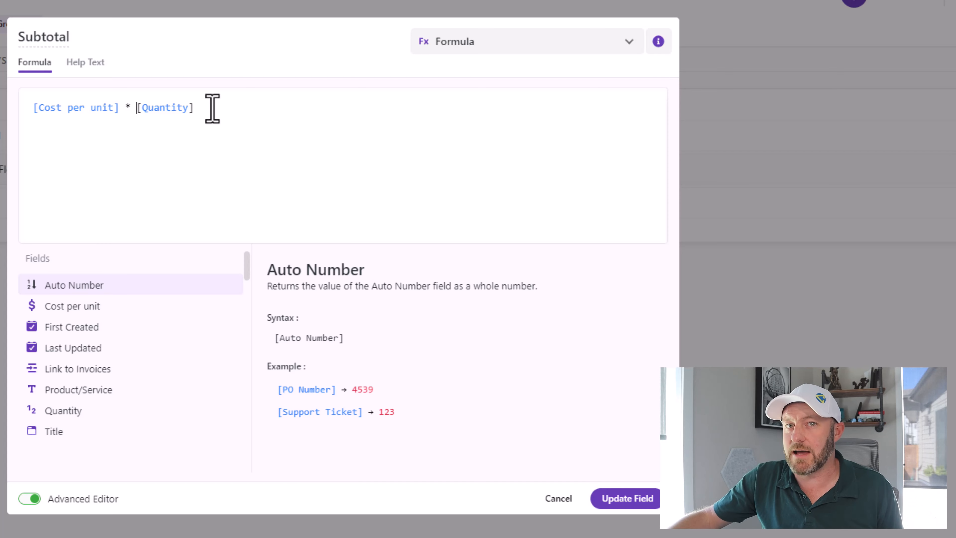
{"action": "scroll", "coordinate": [162, 354], "scroll_direction": "down", "scroll_amount": 5}
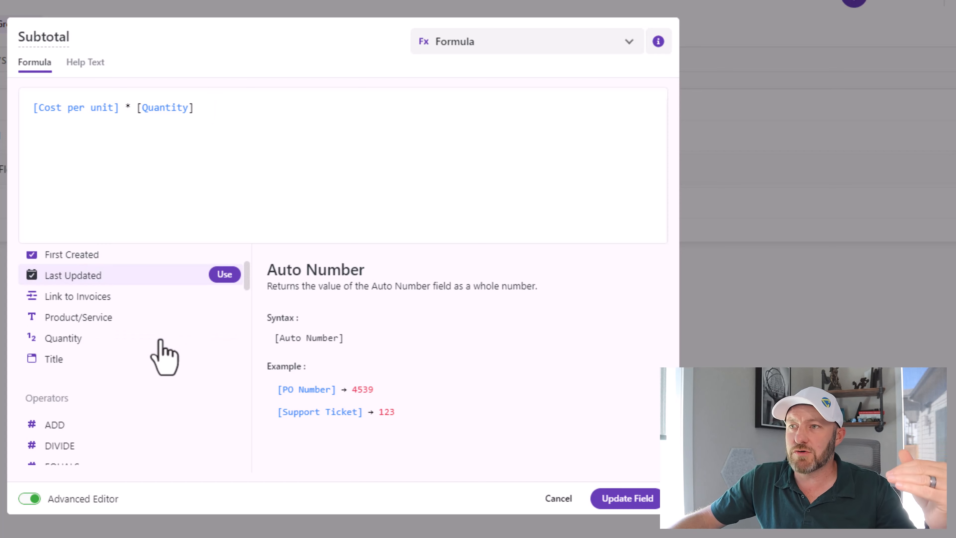
{"action": "scroll", "coordinate": [158, 338], "scroll_direction": "up", "scroll_amount": 3}
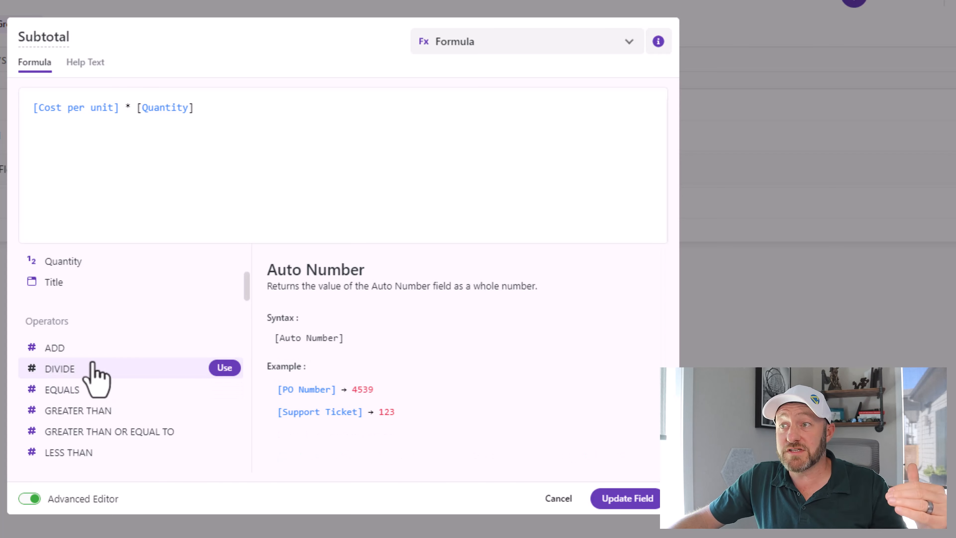
Read the EQUALS operator's syntax and examples in the formula reference
{"action": "left_click", "coordinate": [91, 392]}
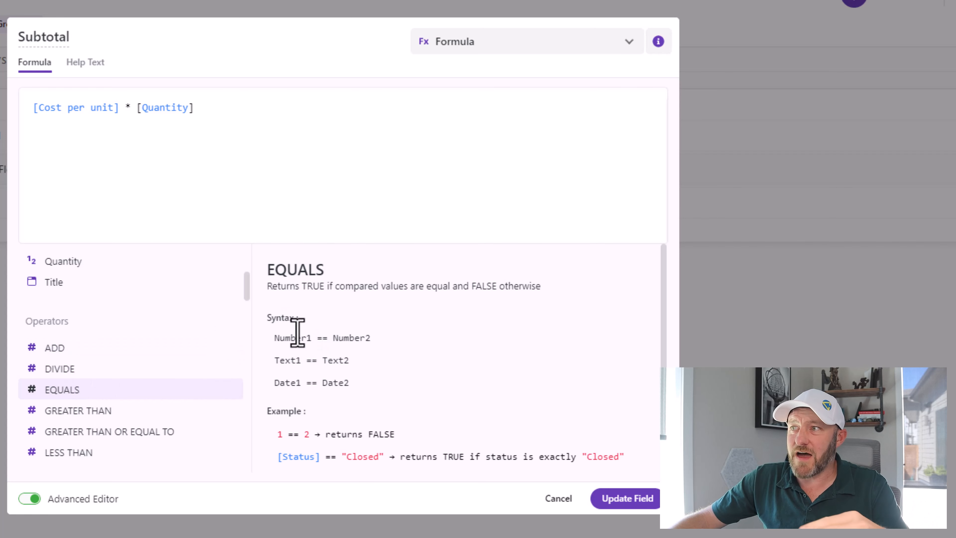
{"action": "scroll", "coordinate": [424, 342], "scroll_direction": "down", "scroll_amount": 1}
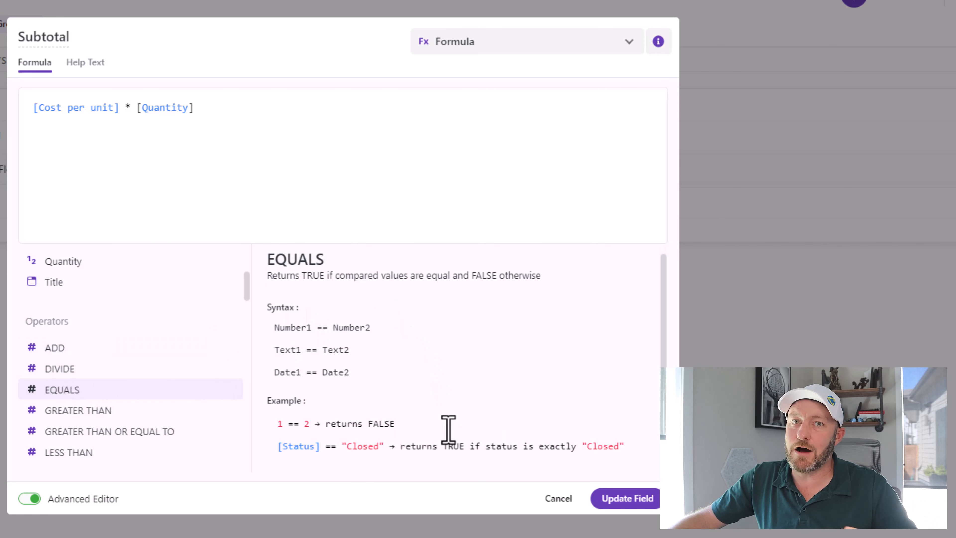
{"action": "scroll", "coordinate": [448, 429], "scroll_direction": "up", "scroll_amount": 1}
{"action": "scroll", "coordinate": [188, 395], "scroll_direction": "down", "scroll_amount": 6}
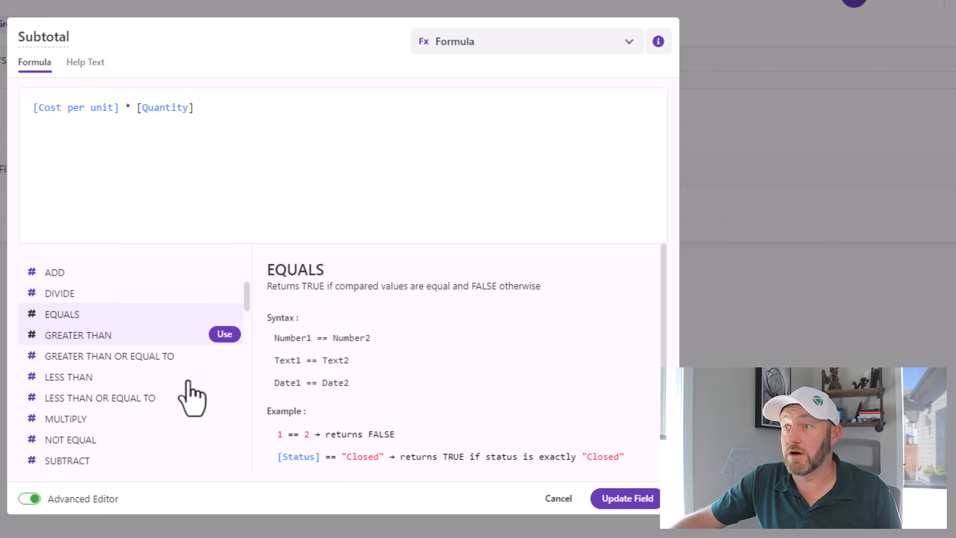
Examine the AVGIF function's reference and browse the remaining formula functions through YEAR
{"action": "scroll", "coordinate": [159, 388], "scroll_direction": "down", "scroll_amount": 2}
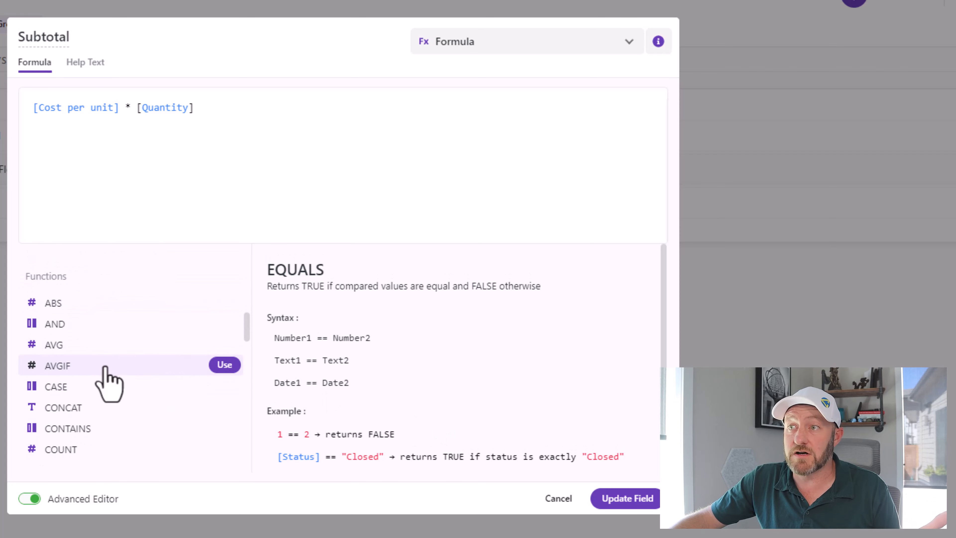
{"action": "left_click", "coordinate": [88, 367]}
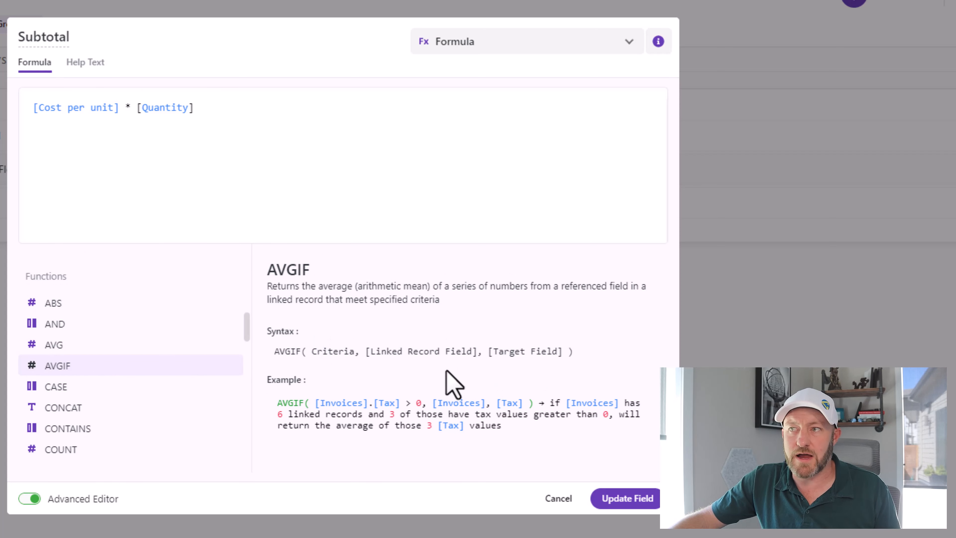
{"action": "scroll", "coordinate": [147, 393], "scroll_direction": "down", "scroll_amount": 5}
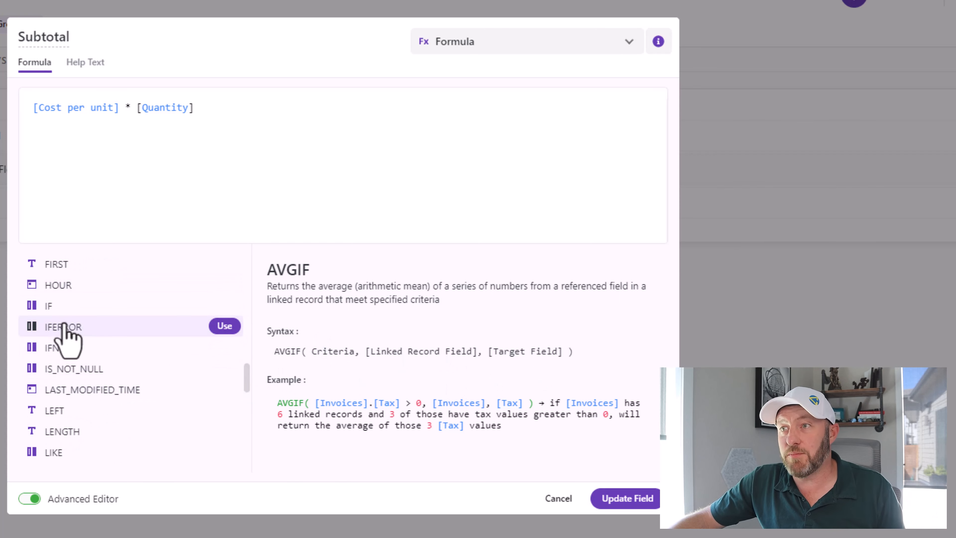
{"action": "scroll", "coordinate": [43, 320], "scroll_direction": "down", "scroll_amount": 5}
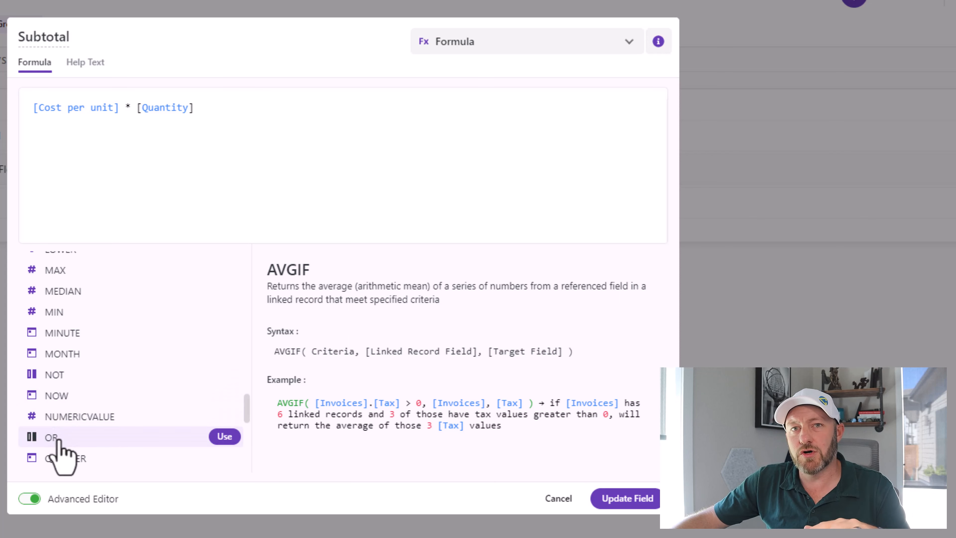
{"action": "scroll", "coordinate": [86, 439], "scroll_direction": "down", "scroll_amount": 5}
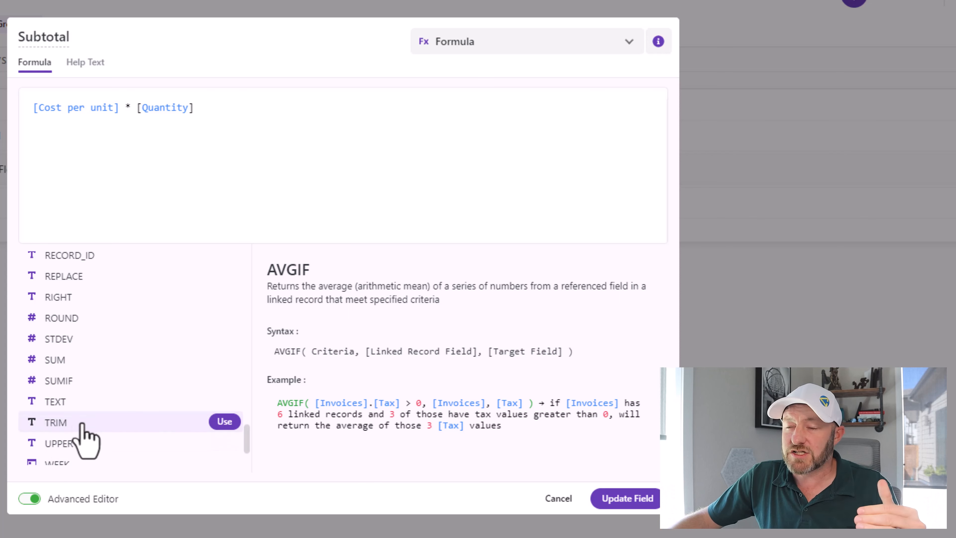
{"action": "scroll", "coordinate": [41, 437], "scroll_direction": "down", "scroll_amount": 3}
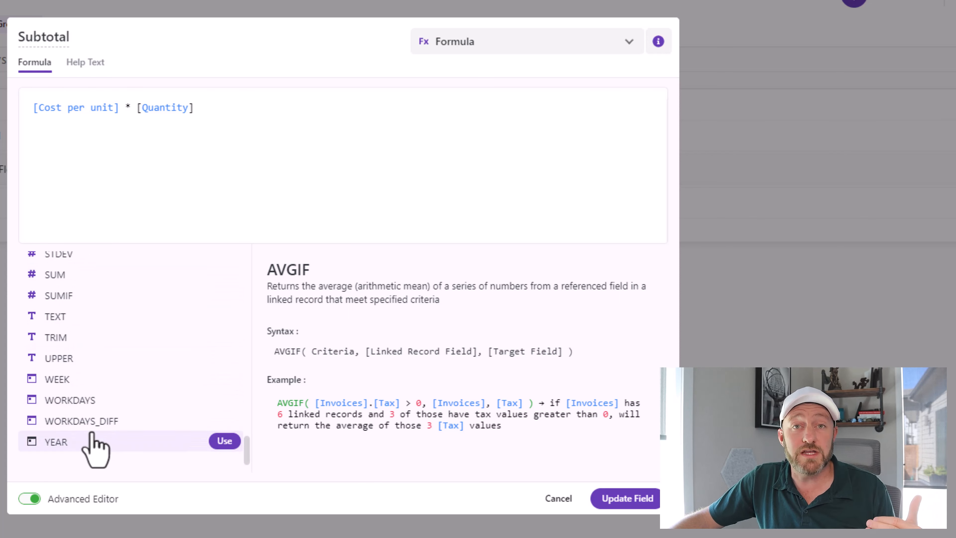
{"action": "scroll", "coordinate": [91, 433], "scroll_direction": "up", "scroll_amount": 10}
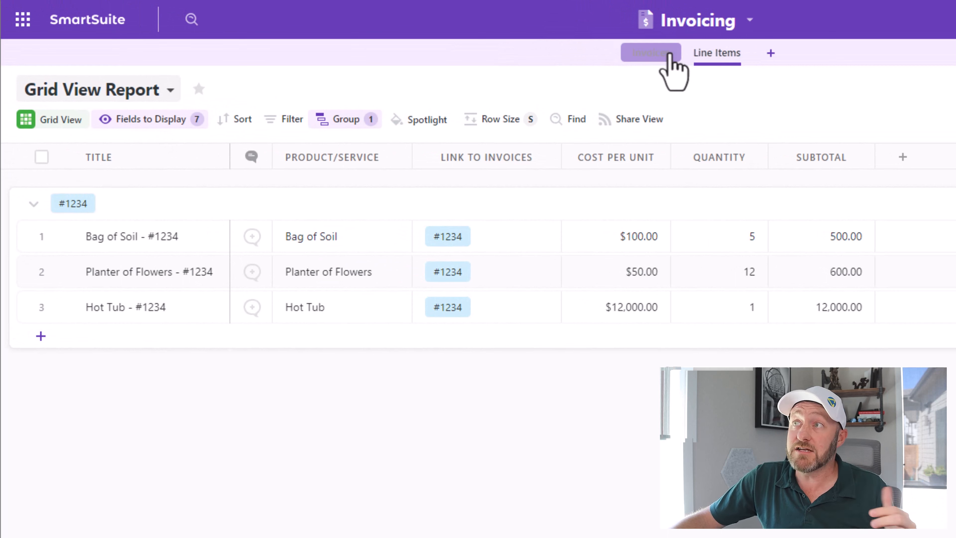
Switch to the Invoices table
{"action": "left_click", "coordinate": [657, 54]}
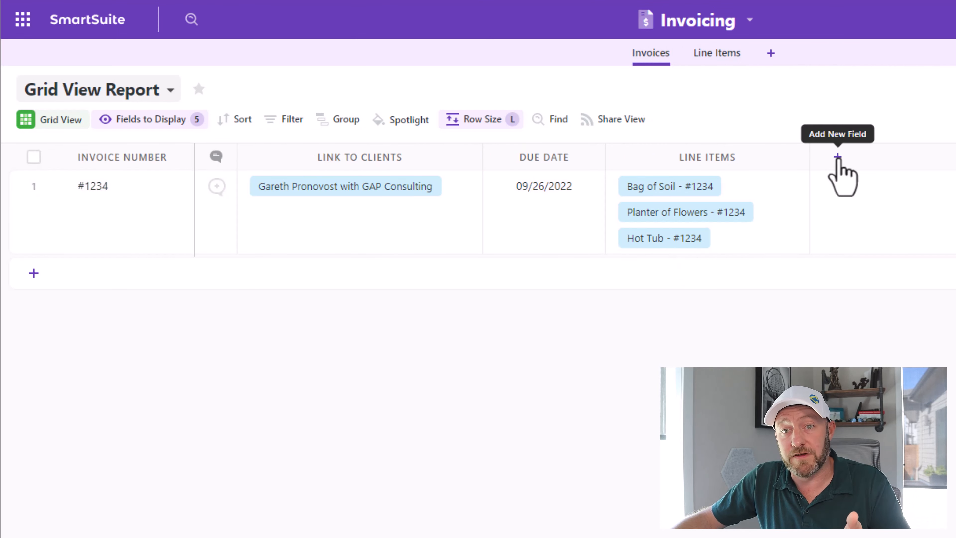
{"action": "left_click", "coordinate": [837, 157]}
{"action": "type", "text": "r"}
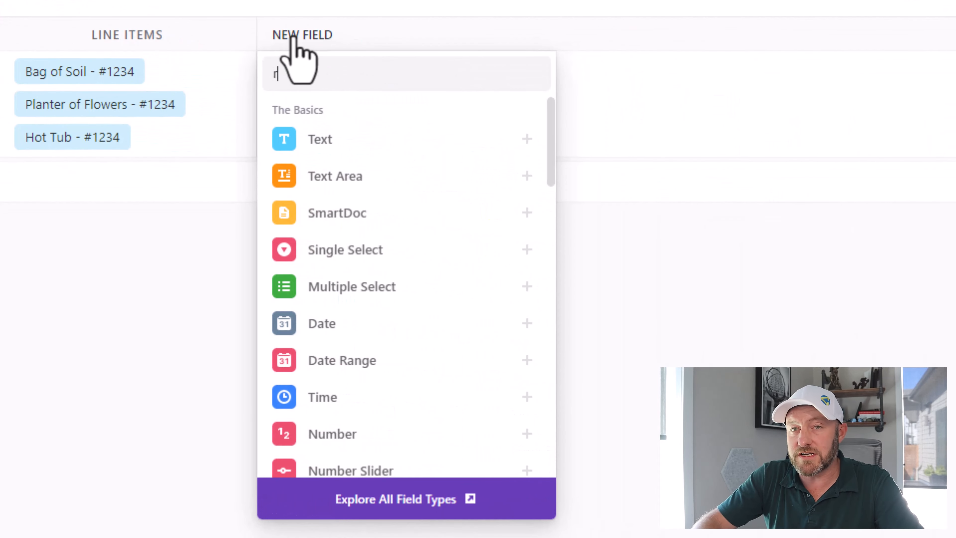
{"action": "type", "text": "oll"}
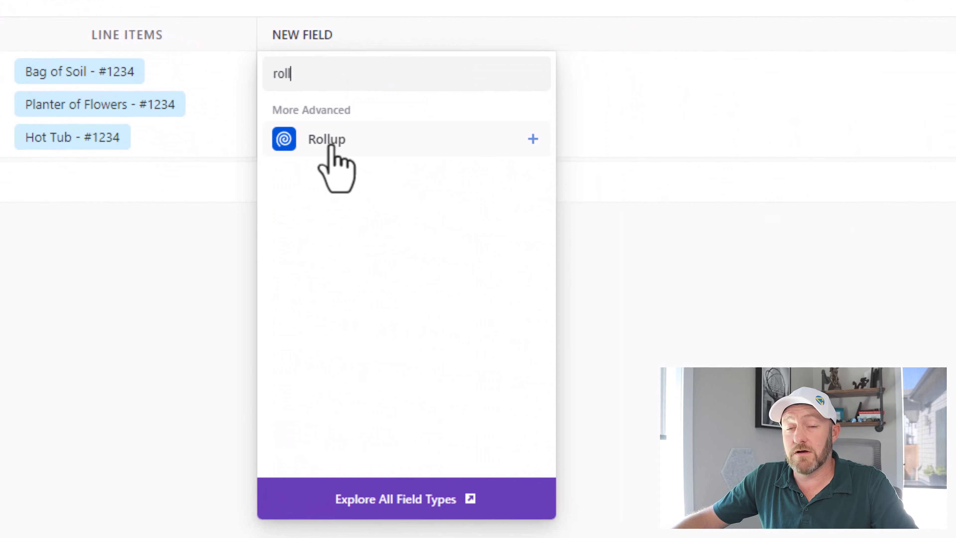
{"action": "left_click", "coordinate": [329, 142]}
{"action": "left_click", "coordinate": [338, 257]}
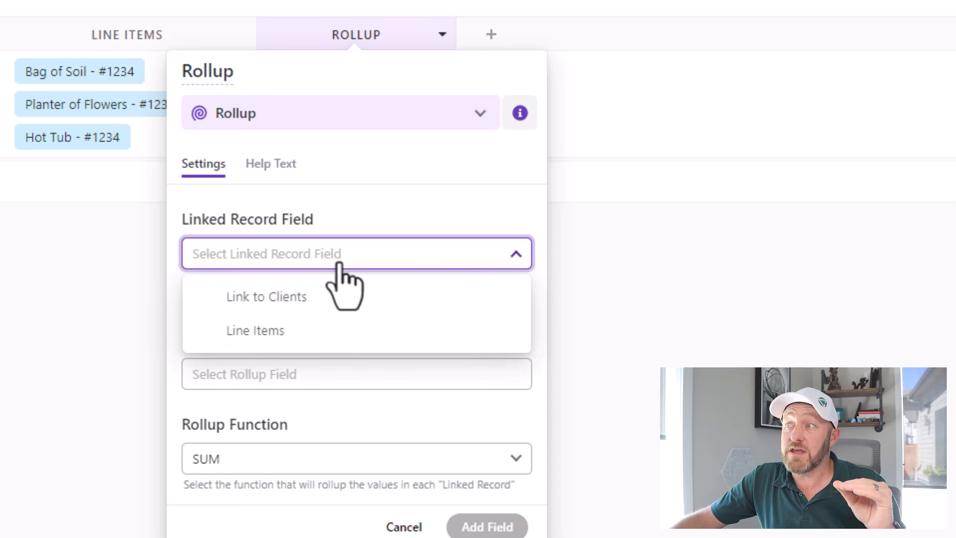
{"action": "left_click", "coordinate": [291, 332]}
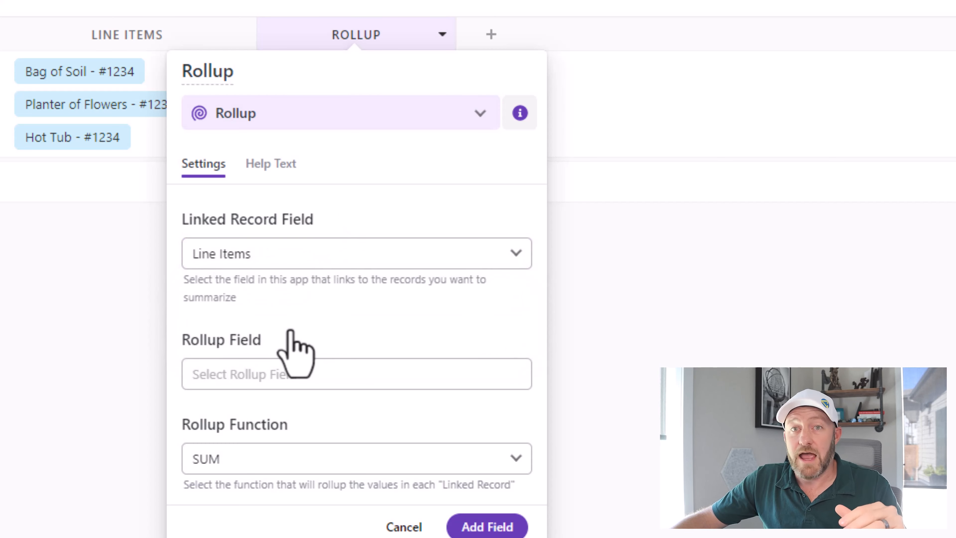
{"action": "left_click", "coordinate": [291, 375]}
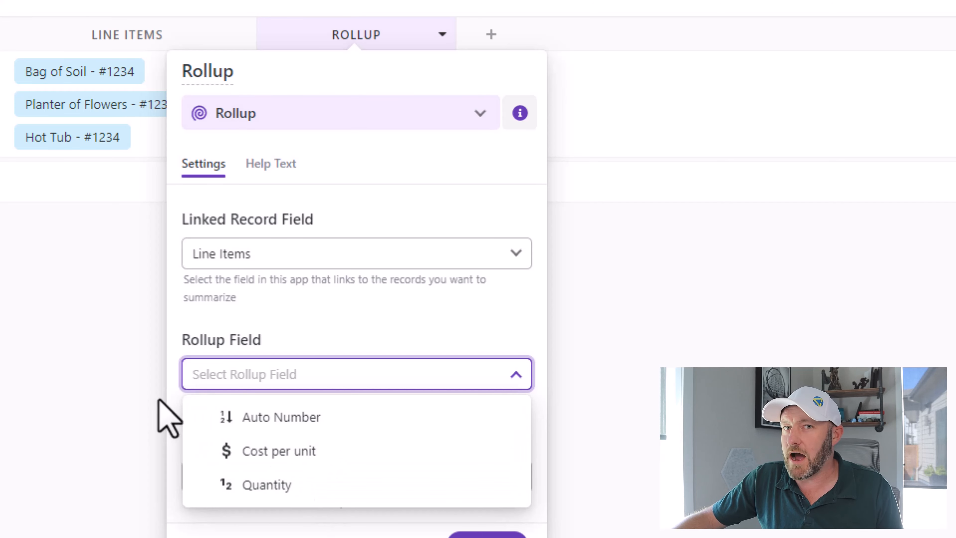
{"action": "left_click", "coordinate": [143, 367]}
{"action": "left_click", "coordinate": [41, 386]}
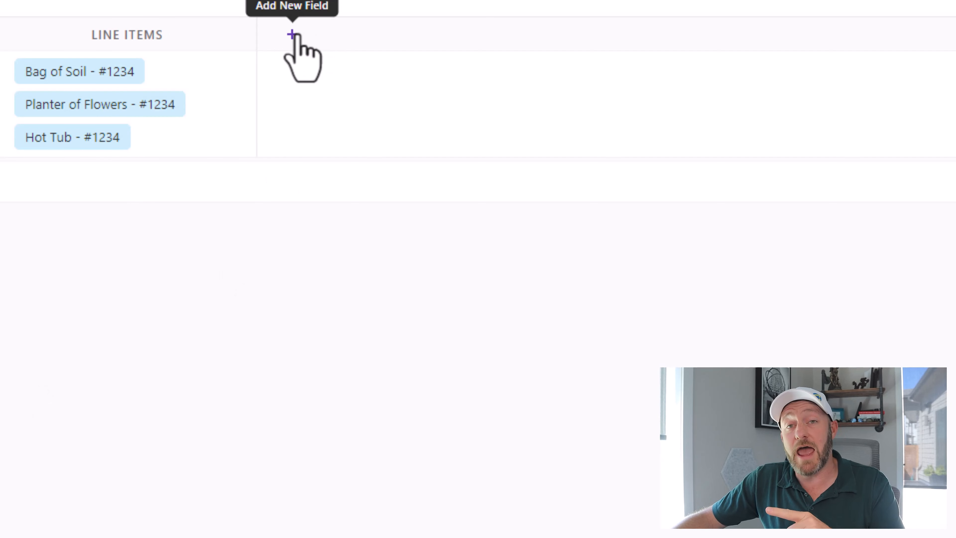
Start a new Formula field in the Invoices table and name it Invoice Total
{"action": "left_click", "coordinate": [292, 36]}
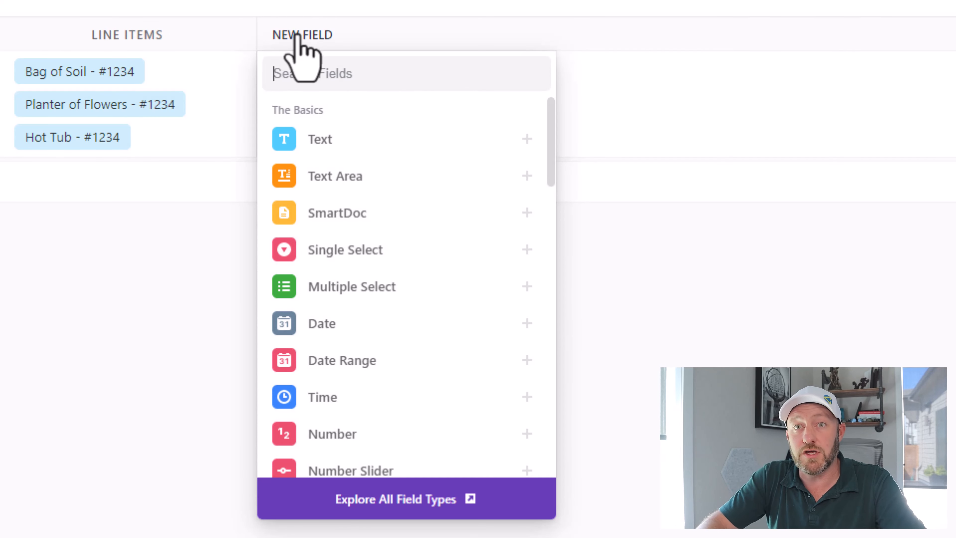
{"action": "type", "text": "form"}
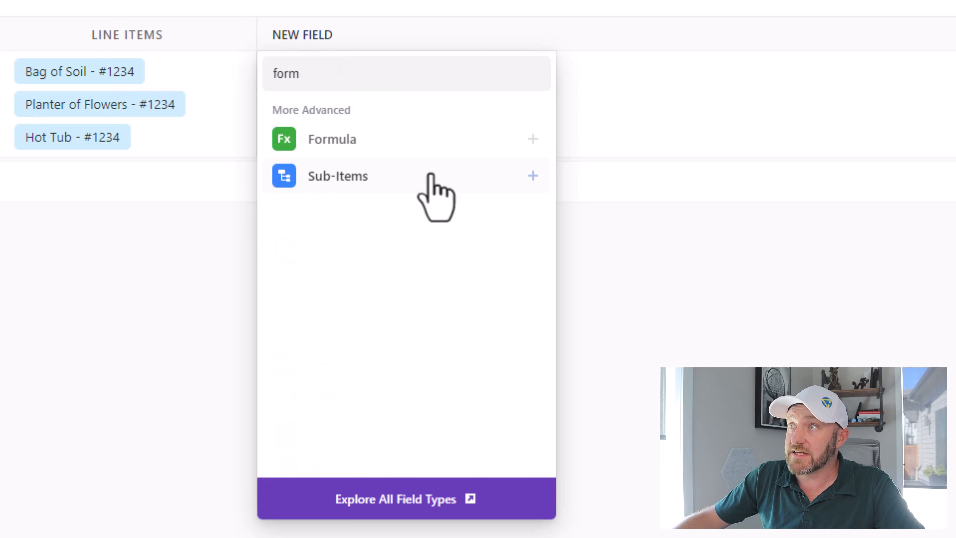
{"action": "left_click", "coordinate": [372, 140]}
{"action": "double_click", "coordinate": [201, 126]}
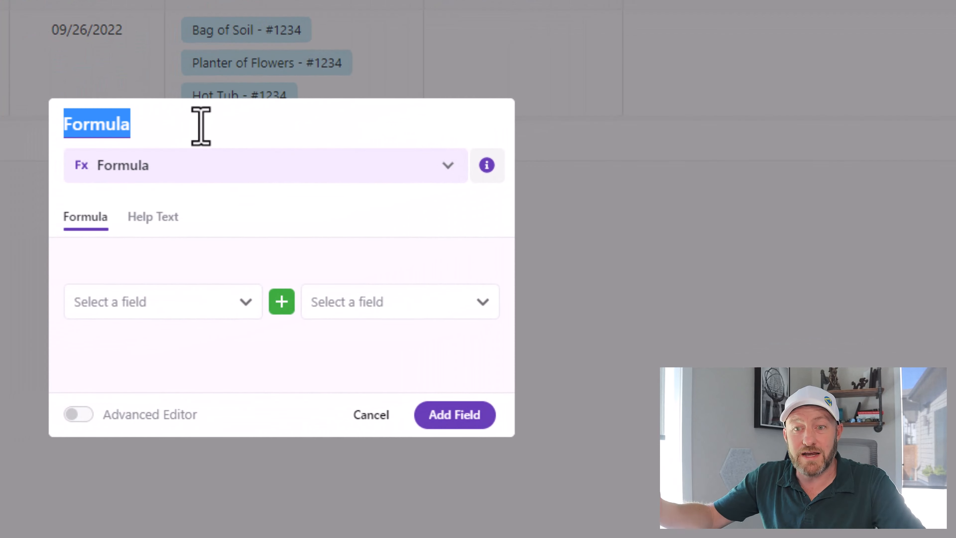
{"action": "type", "text": "Invoice Total"}
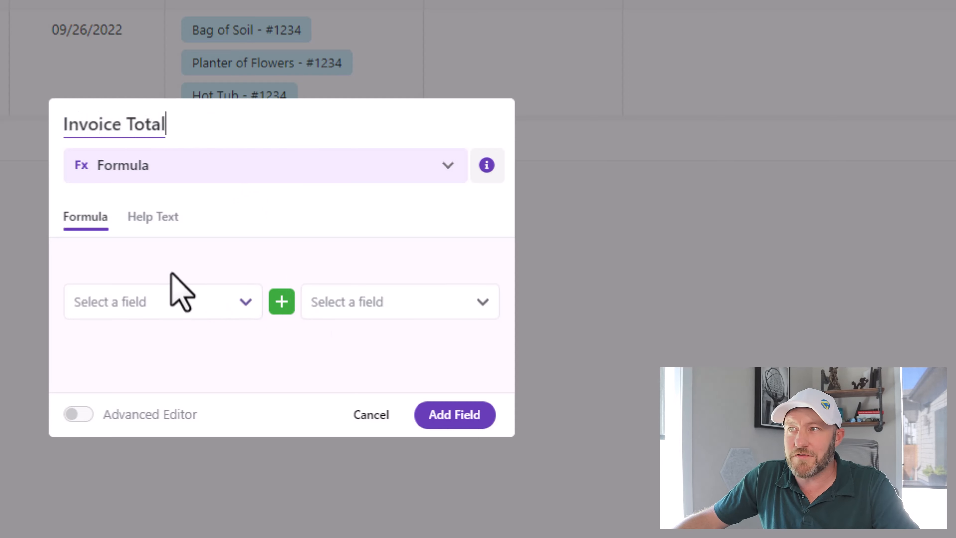
Enter SUM([Line Items].[Subtotal]) as the Invoice Total formula in the Advanced Editor and add the field
{"action": "left_click", "coordinate": [198, 312]}
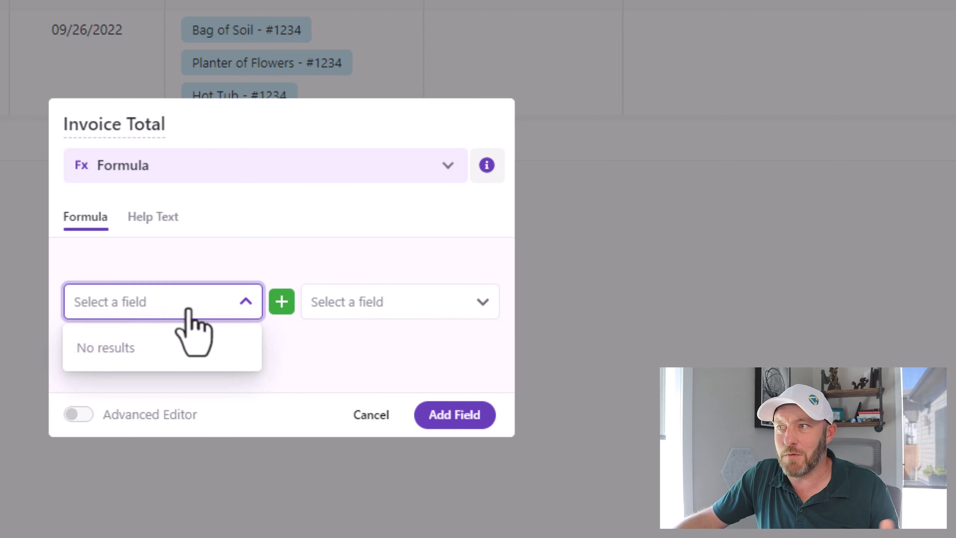
{"action": "left_click", "coordinate": [78, 414]}
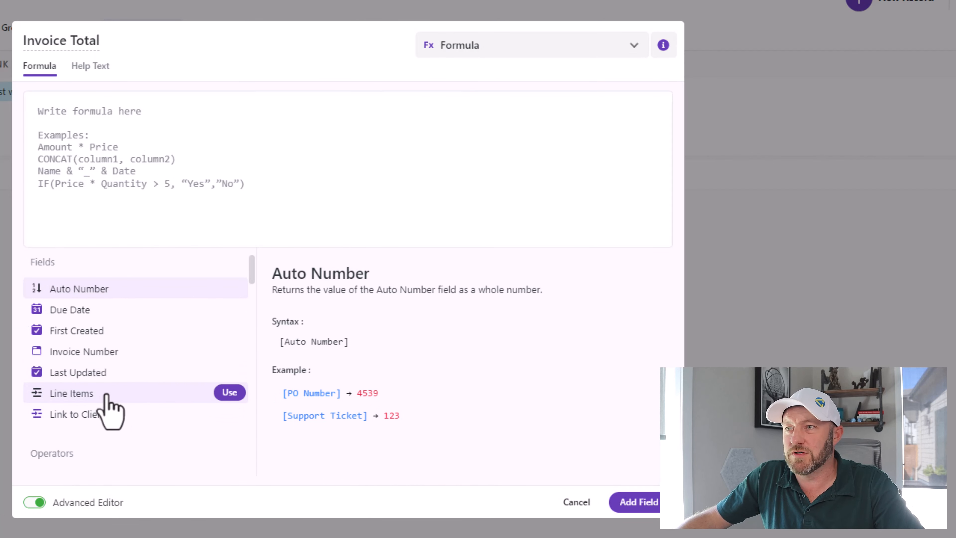
{"action": "left_click", "coordinate": [227, 394]}
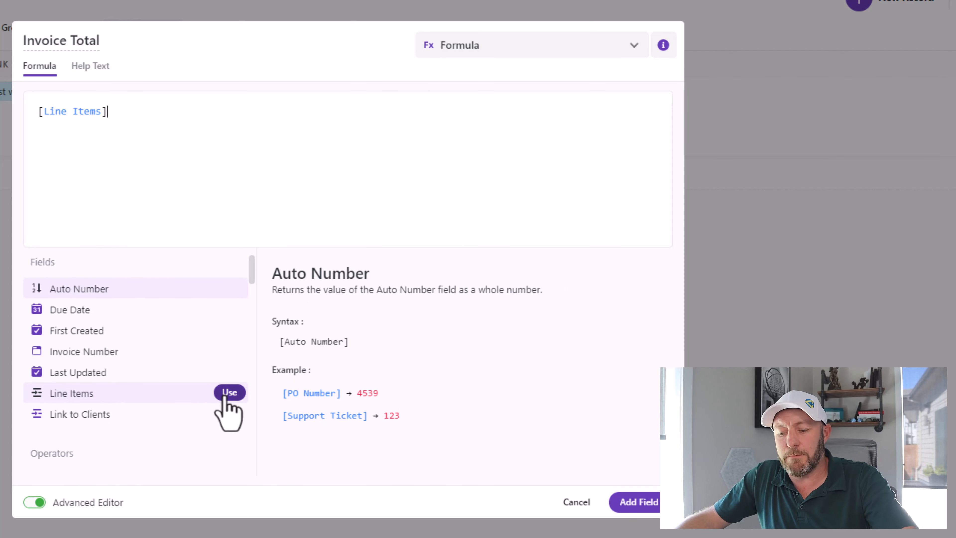
{"action": "type", "text": "."}
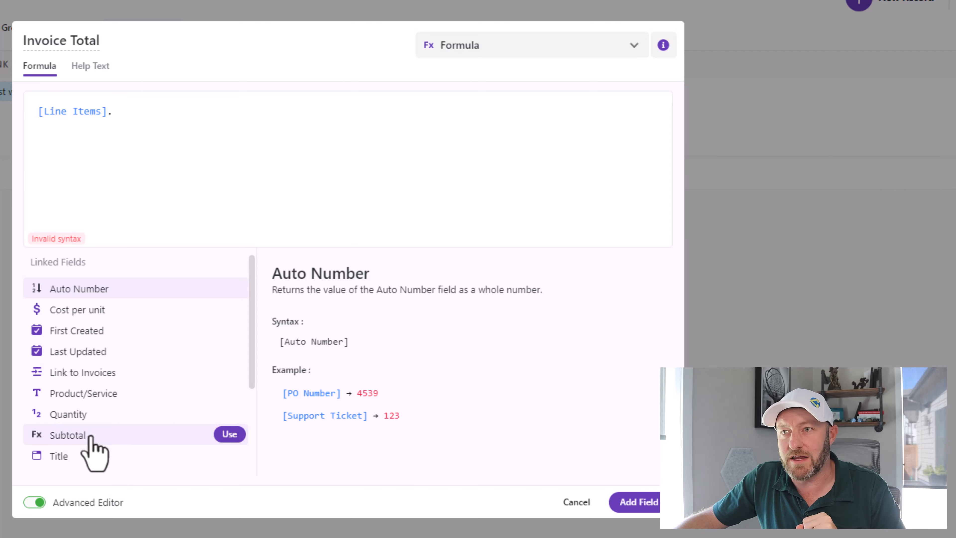
{"action": "left_click", "coordinate": [229, 434]}
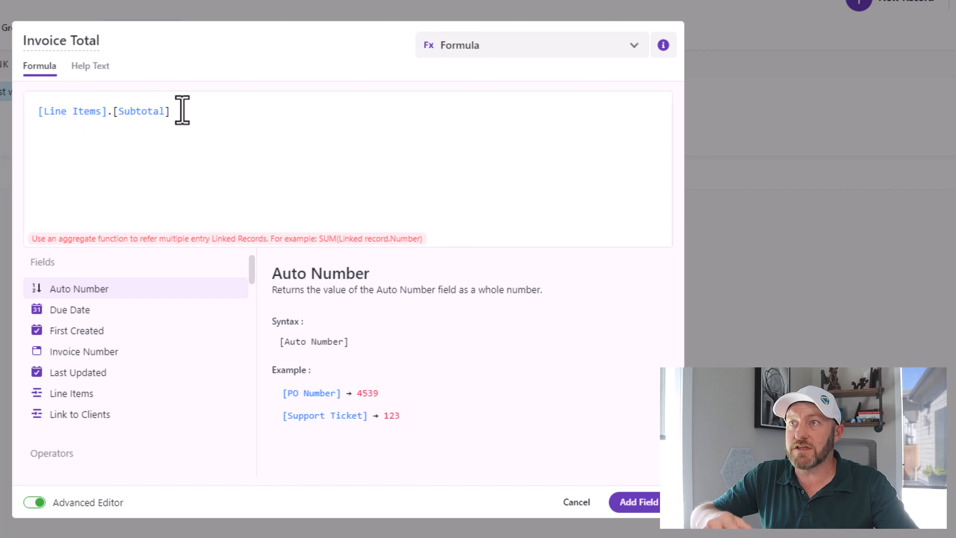
{"action": "type", "text": "SUM("}
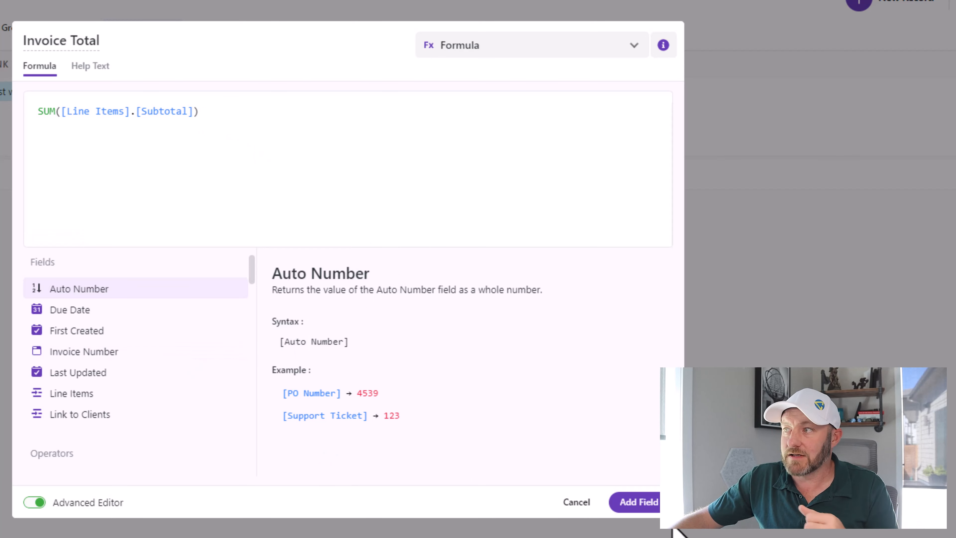
{"action": "left_click", "coordinate": [639, 501]}
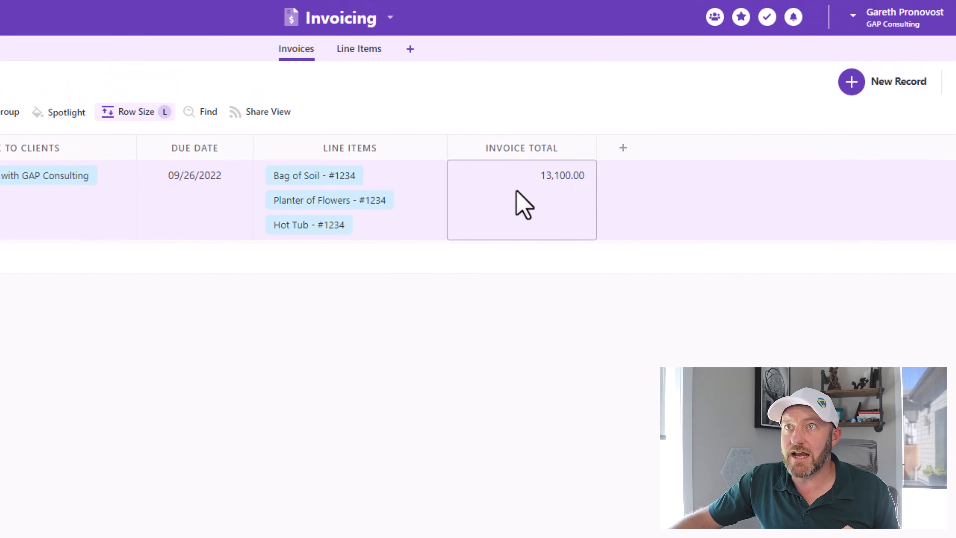
Check the subtotals in the Line Items table and review the Invoice Total formula, closing it without changes
{"action": "left_click", "coordinate": [355, 53]}
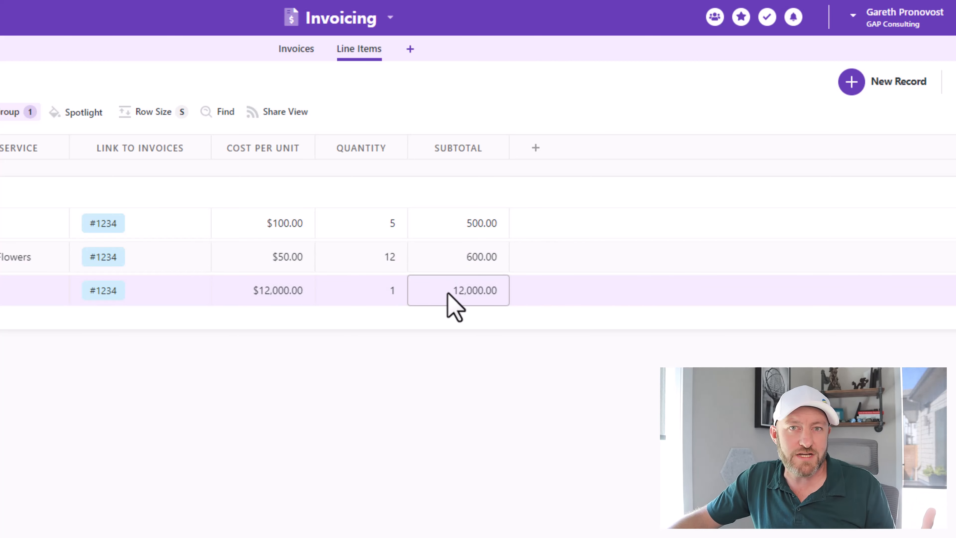
{"action": "left_click", "coordinate": [303, 50]}
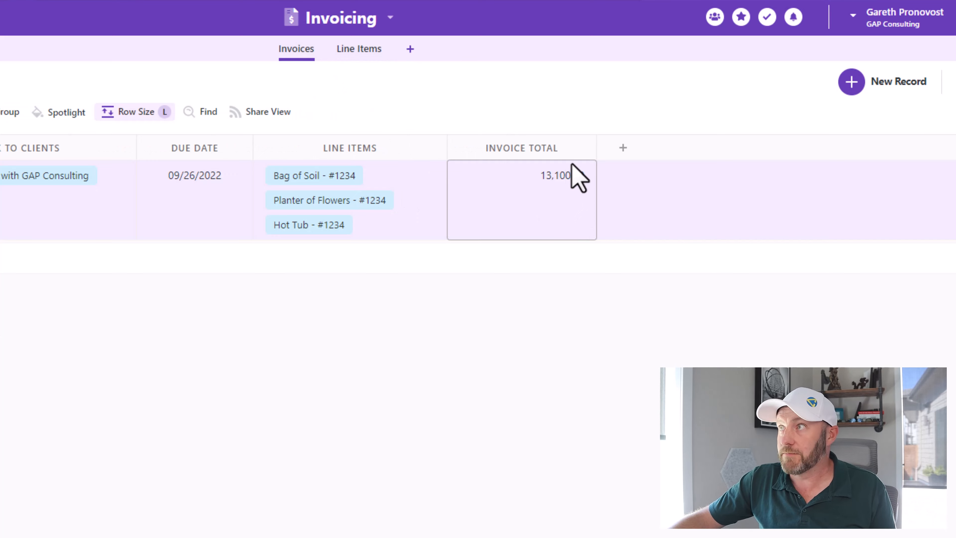
{"action": "left_click", "coordinate": [586, 148]}
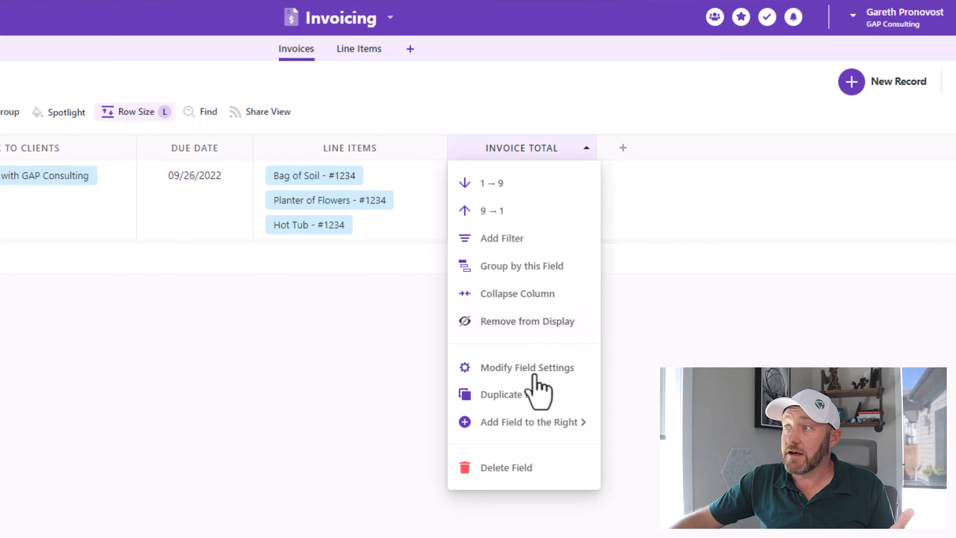
{"action": "left_click", "coordinate": [535, 388]}
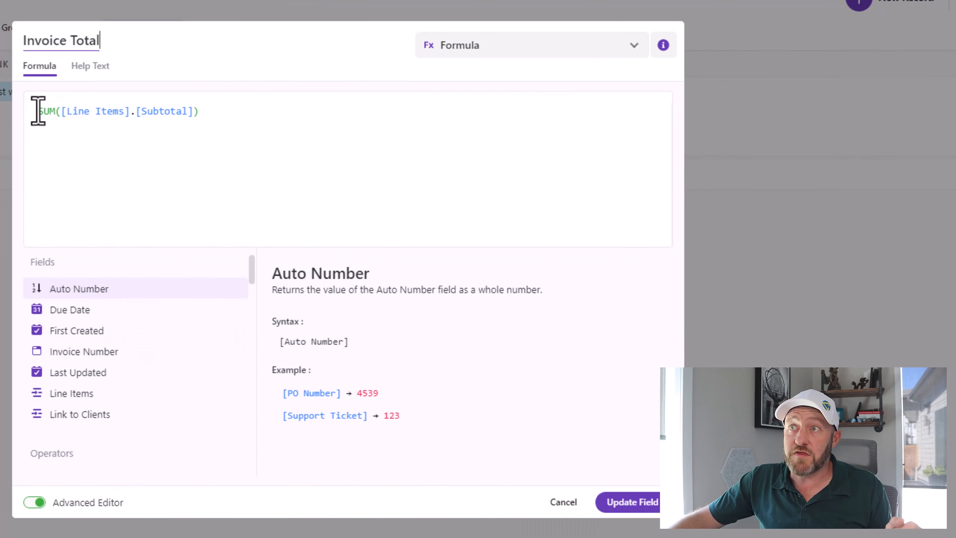
{"action": "left_click", "coordinate": [51, 191]}
{"action": "left_click_drag", "start_coordinate": [67, 115], "coordinate": [195, 117]}
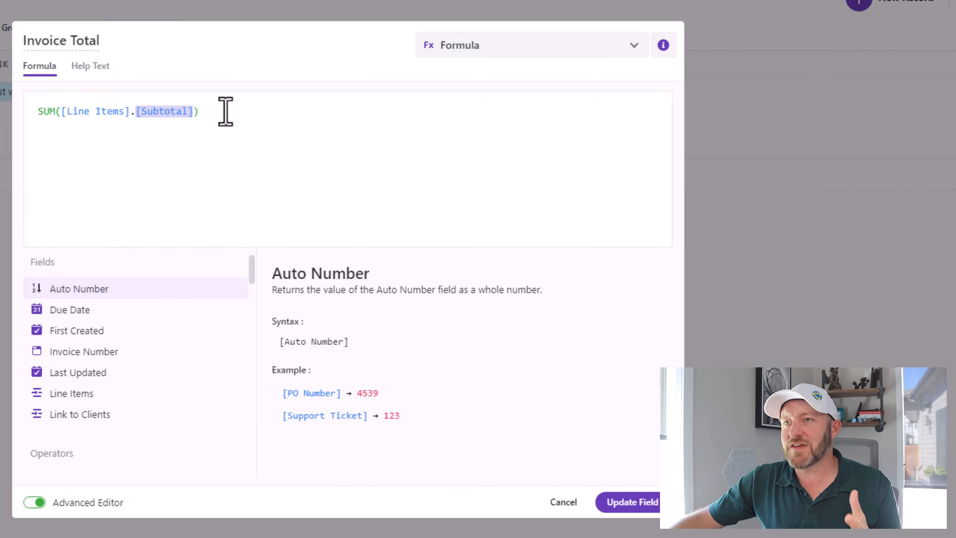
{"action": "left_click", "coordinate": [559, 502]}
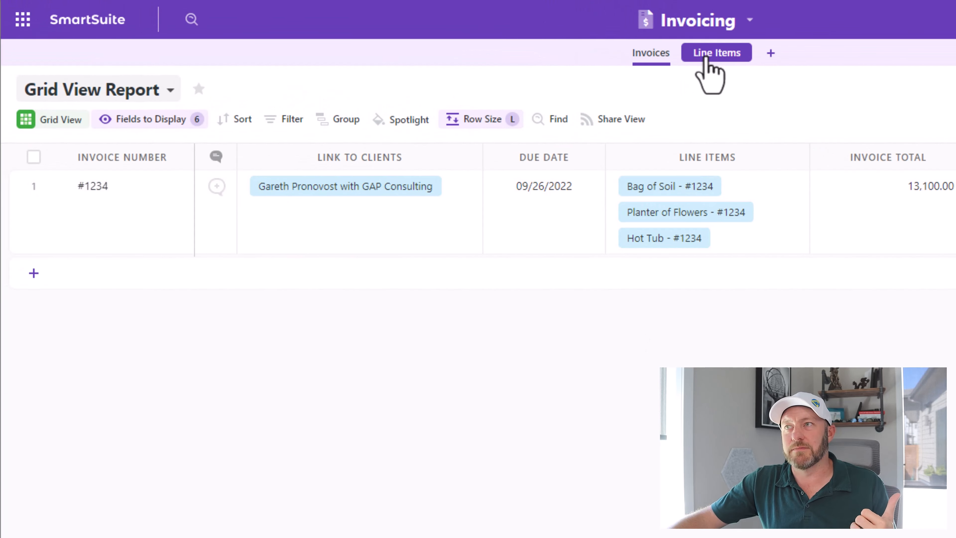
Start a new Yes / No field in the Line Items table and set its display format to Rectangle Toggle
{"action": "left_click", "coordinate": [714, 55]}
{"action": "left_click", "coordinate": [902, 157]}
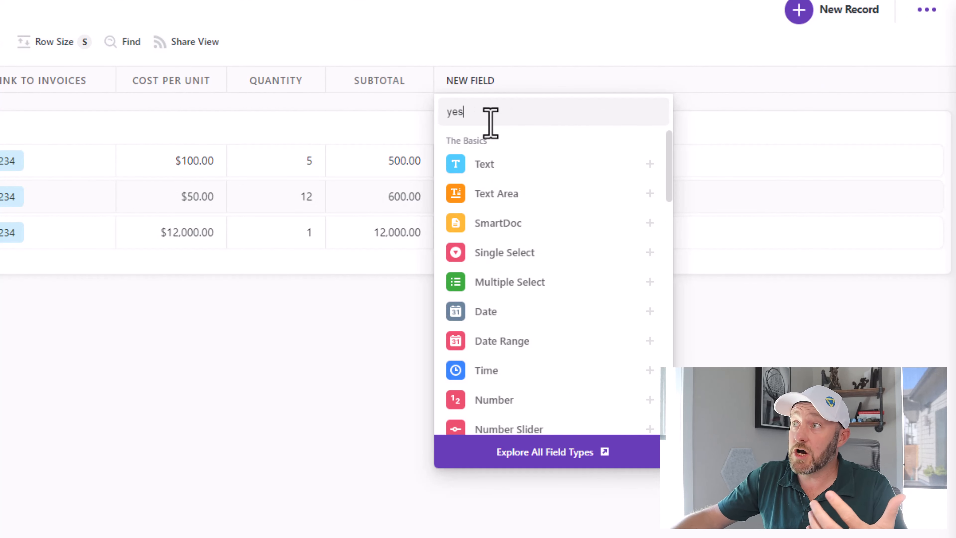
{"action": "mouse_move", "coordinate": [494, 171]}
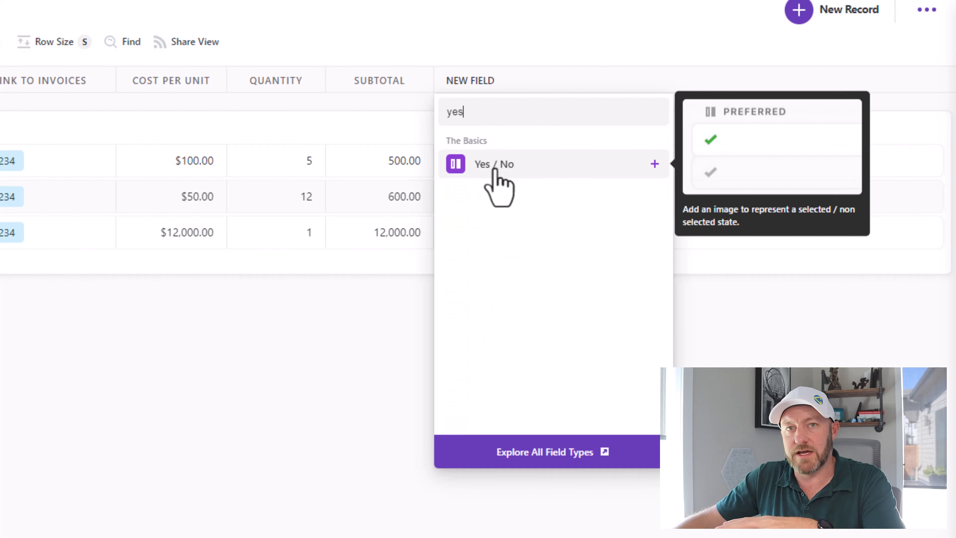
{"action": "left_click", "coordinate": [495, 166]}
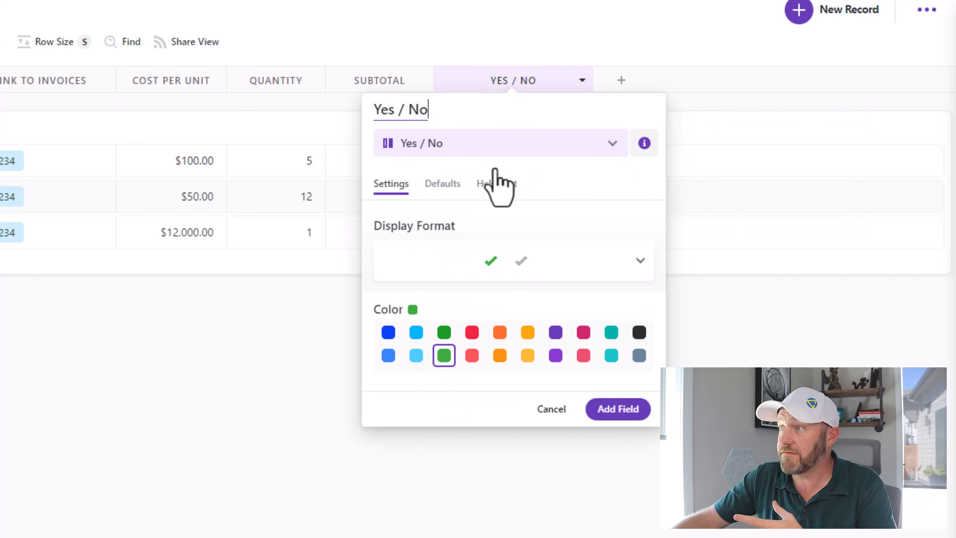
{"action": "left_click", "coordinate": [466, 260]}
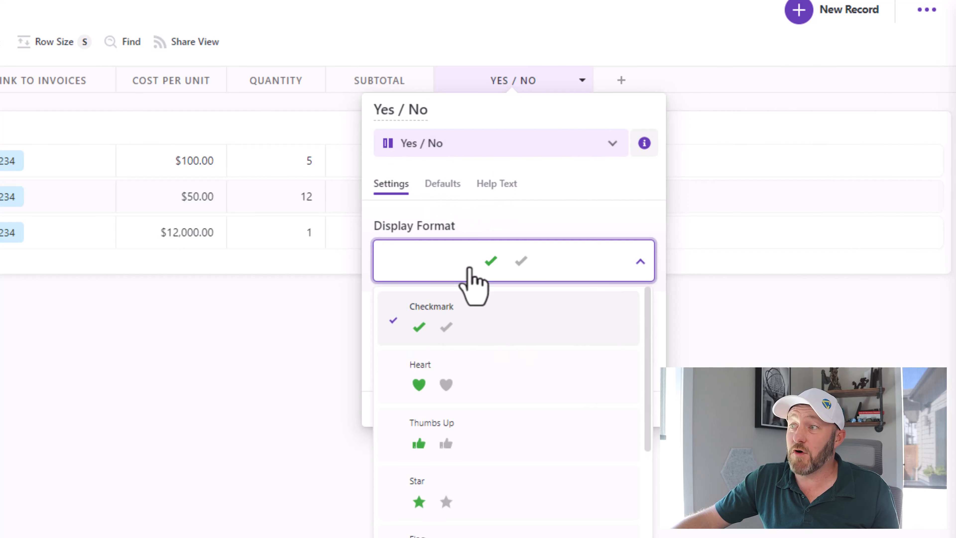
{"action": "scroll", "coordinate": [462, 429], "scroll_direction": "down", "scroll_amount": 3}
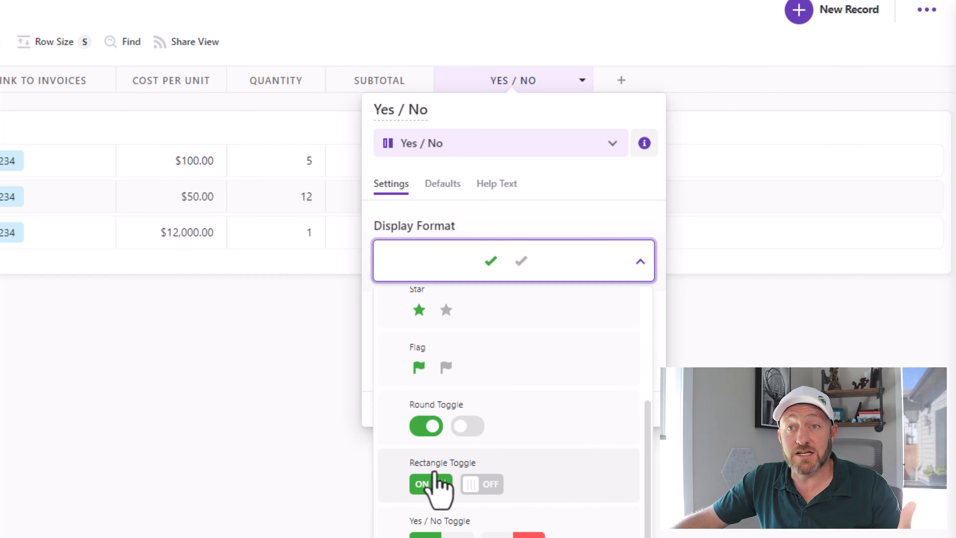
{"action": "left_click", "coordinate": [436, 475]}
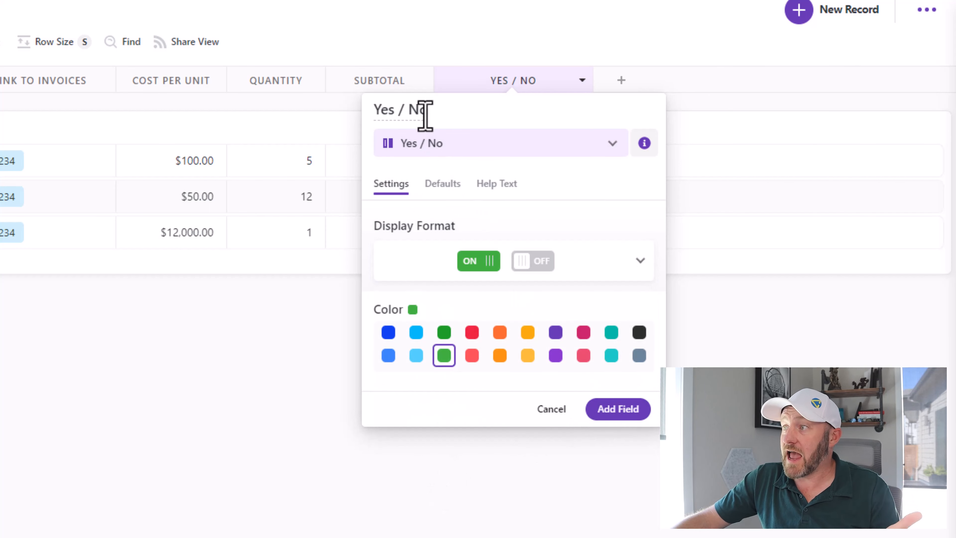
Name the new Yes / No field "invoicable?" and add it to the table
{"action": "left_click", "coordinate": [437, 109]}
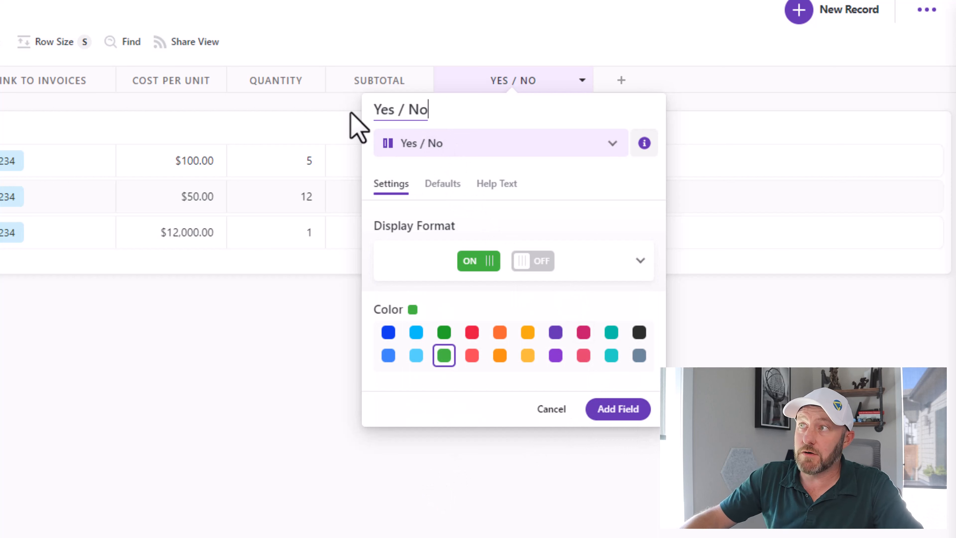
{"action": "key", "text": "ctrl+a"}
{"action": "type", "text": "inv"}
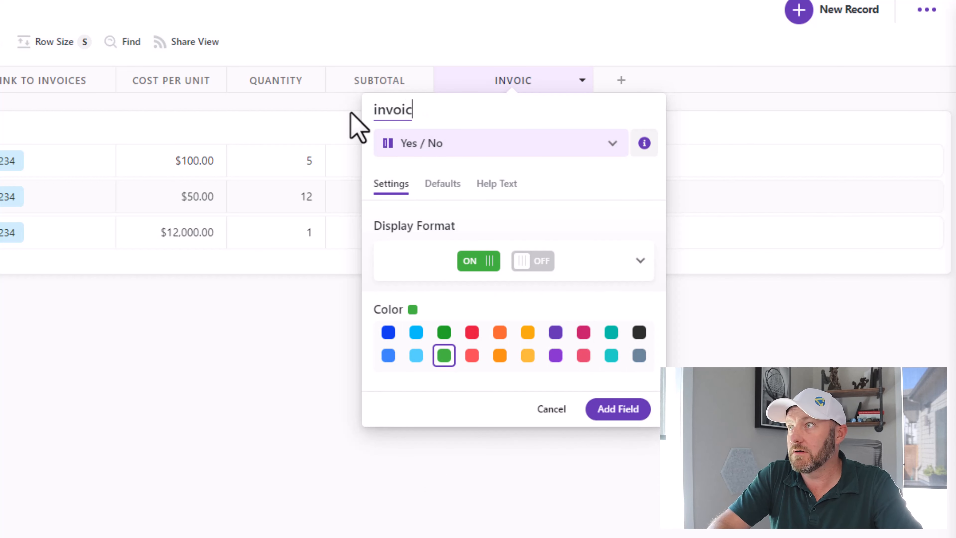
{"action": "type", "text": "oicable?"}
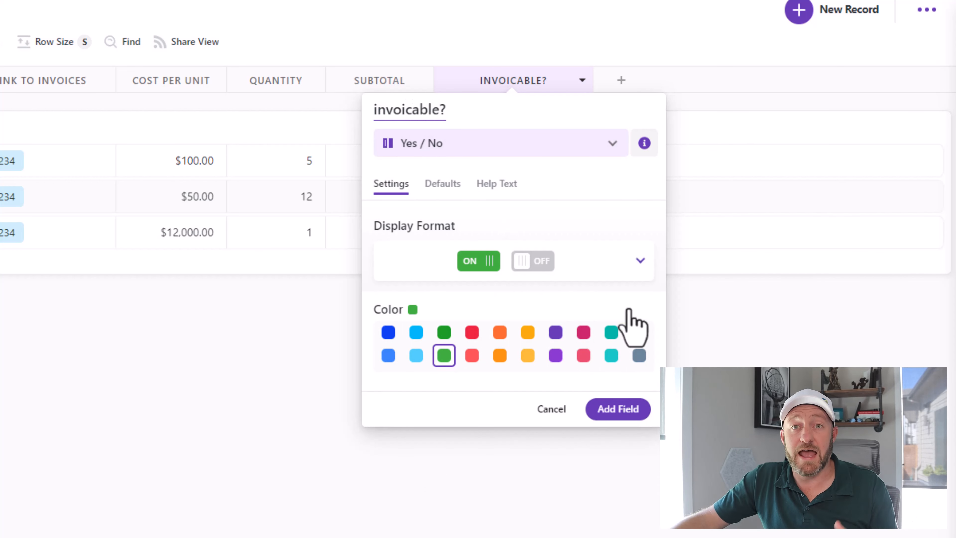
{"action": "left_click", "coordinate": [619, 411]}
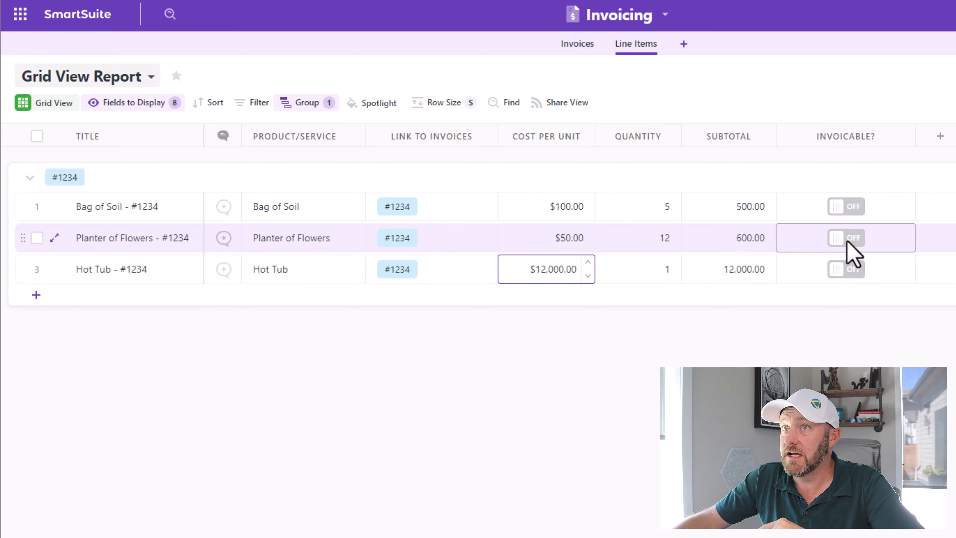
Switch on the invoicable? toggle for the Planter of Flowers and Bag of Soil line items
{"action": "left_click", "coordinate": [847, 241]}
{"action": "left_click", "coordinate": [847, 238]}
{"action": "left_click", "coordinate": [849, 216]}
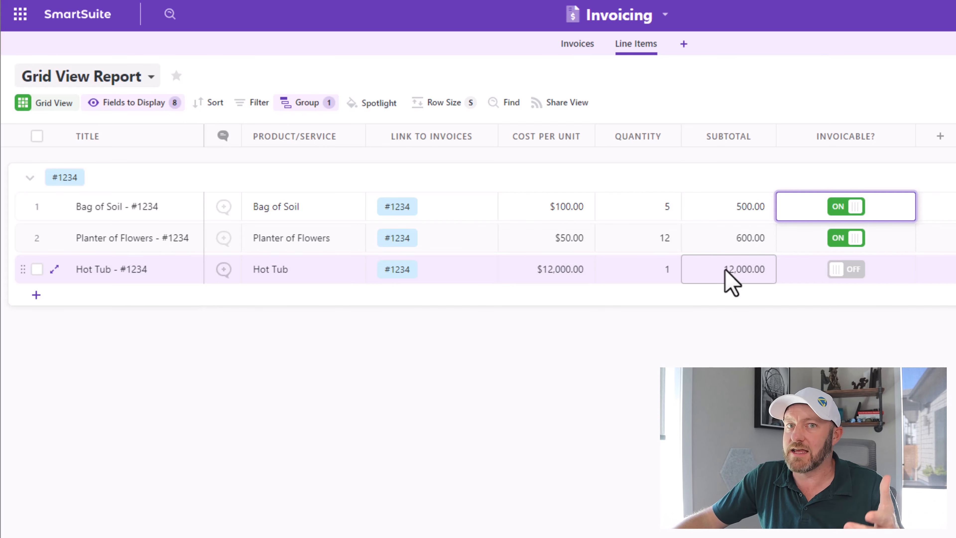
Start a new Formula field named Modified Total in the Invoices table and enable its Advanced Editor
{"action": "left_click", "coordinate": [583, 42]}
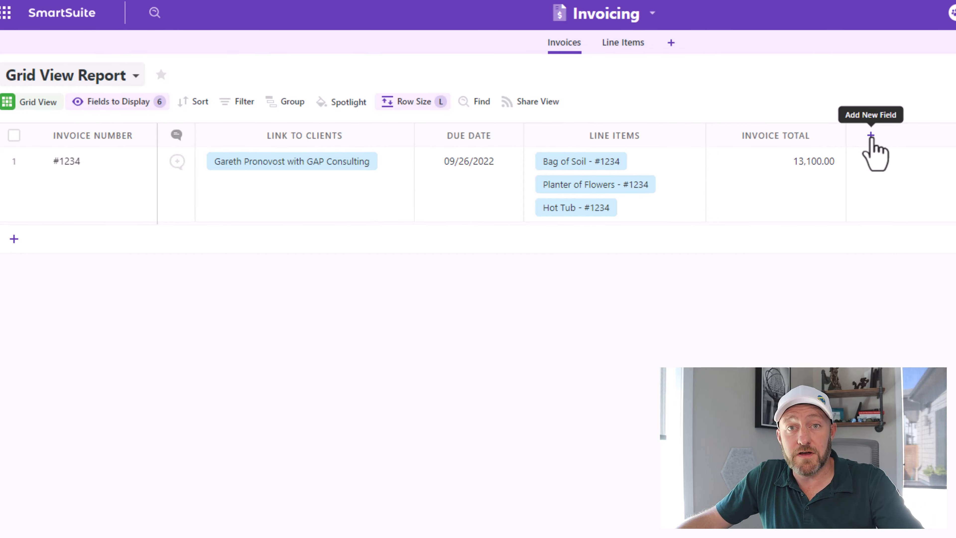
{"action": "left_click", "coordinate": [883, 137]}
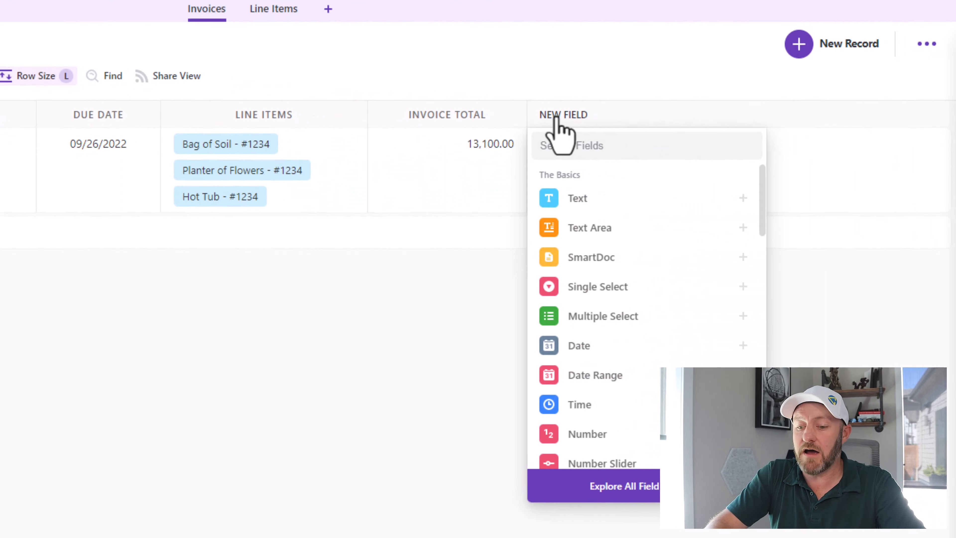
{"action": "type", "text": "form"}
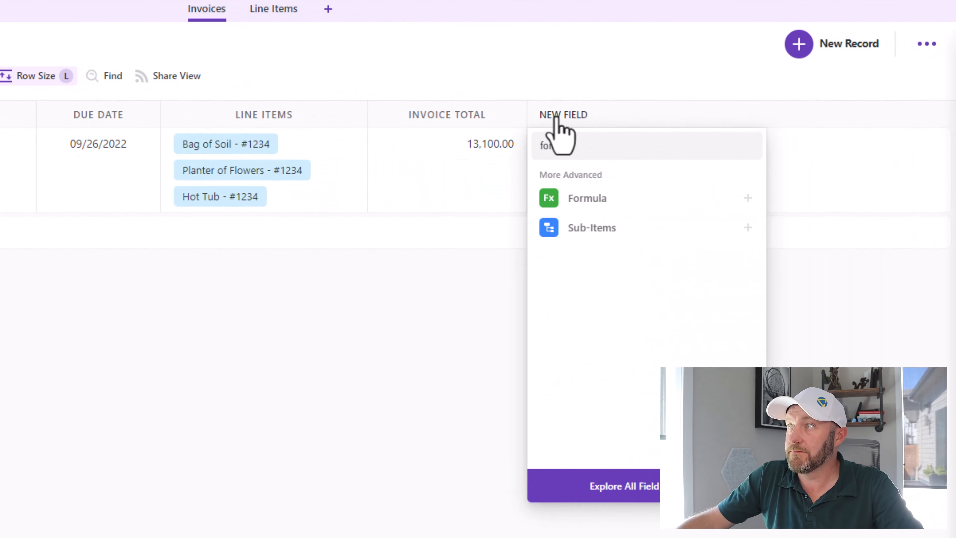
{"action": "left_click", "coordinate": [586, 204]}
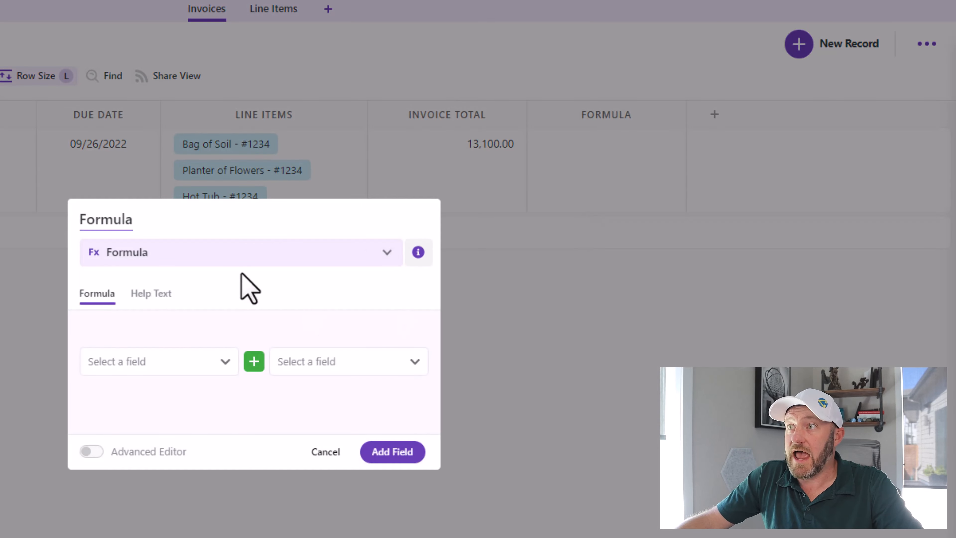
{"action": "double_click", "coordinate": [125, 222]}
{"action": "type", "text": "M"}
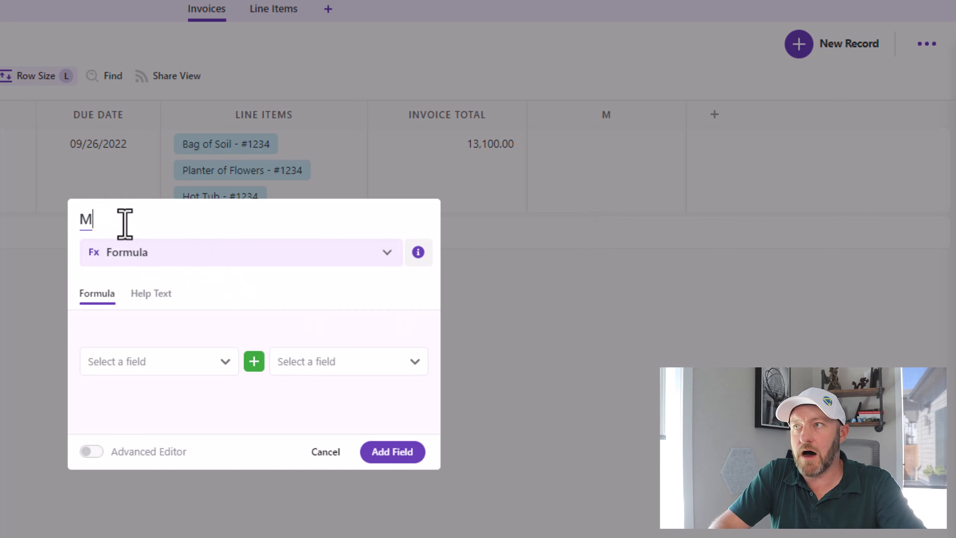
{"action": "type", "text": "odified Total"}
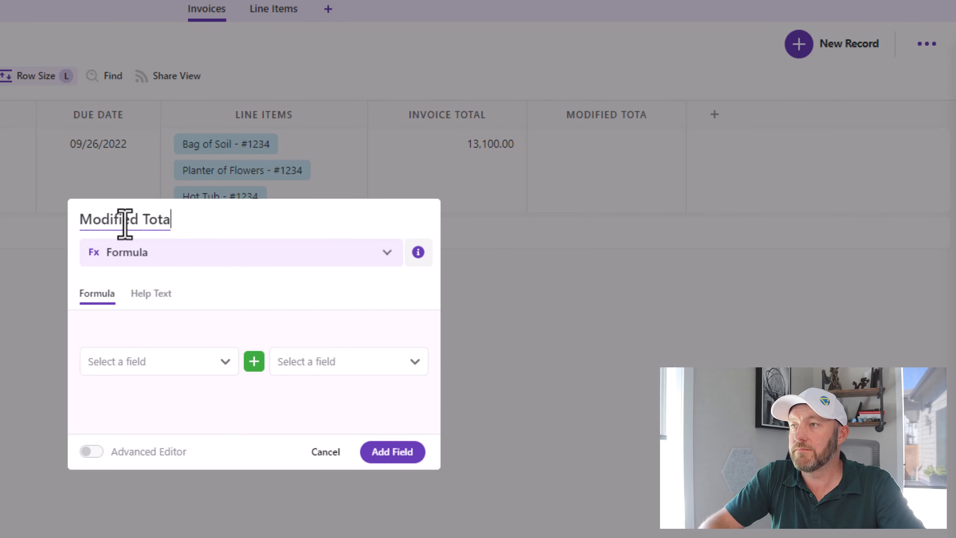
{"action": "left_click", "coordinate": [94, 452]}
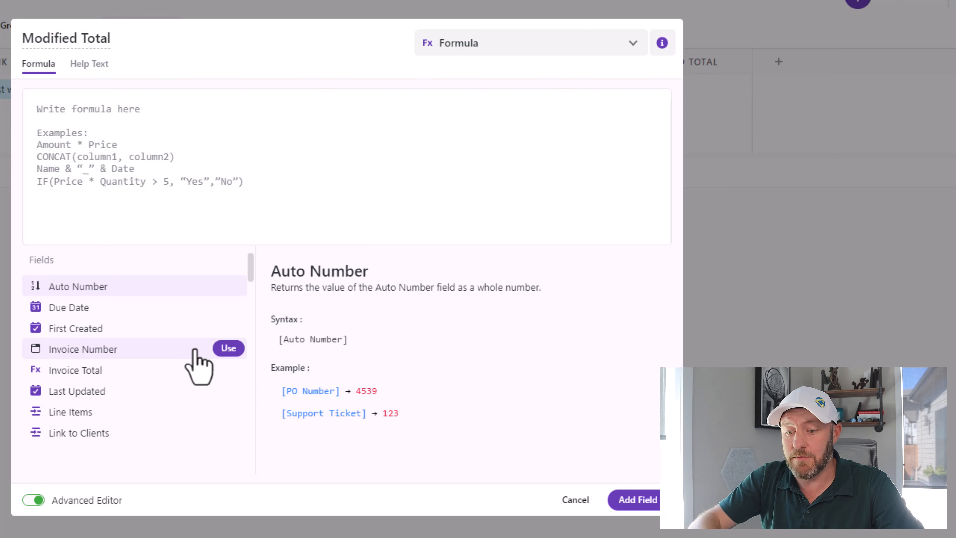
Look up the sum functions in the formula editor and examine the syntax and example of SUMIF
{"action": "left_click", "coordinate": [90, 118]}
{"action": "type", "text": "sum"}
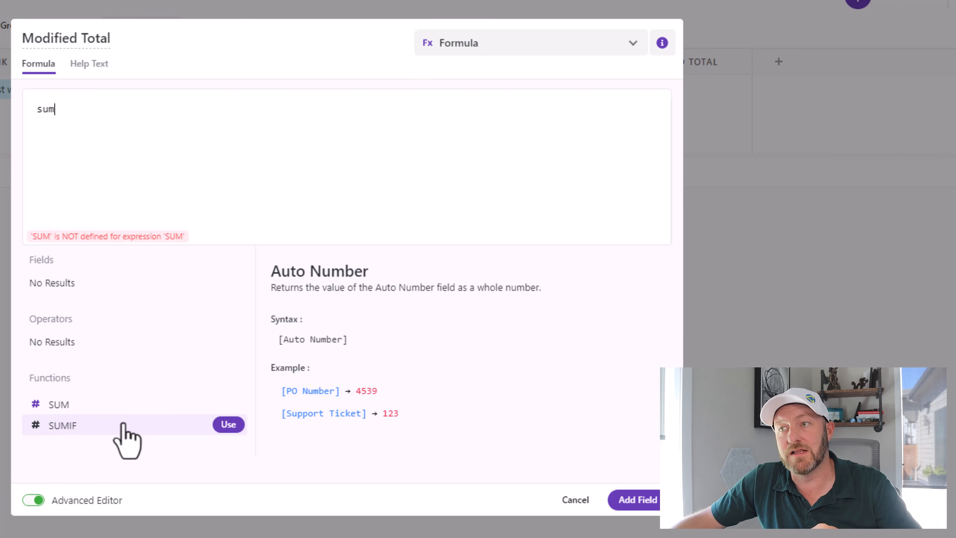
{"action": "left_click", "coordinate": [113, 425]}
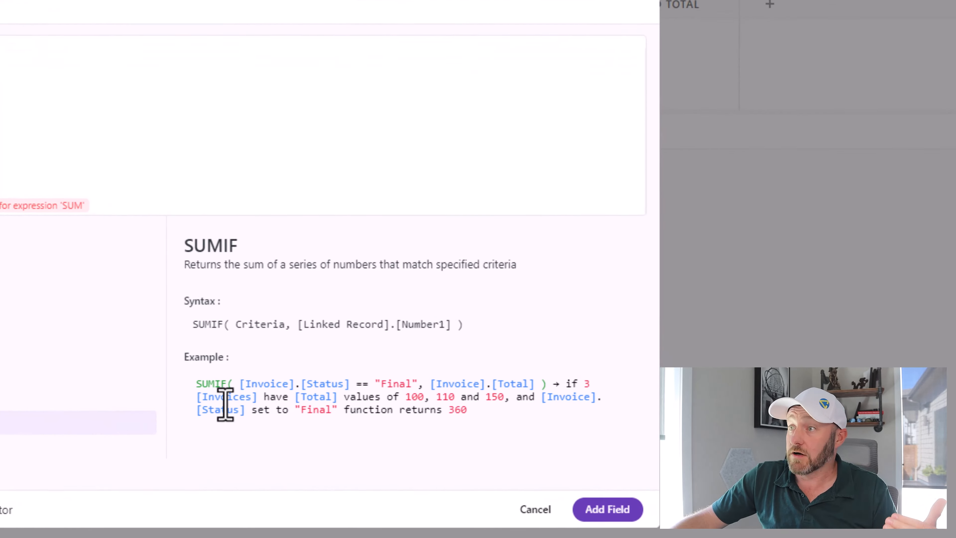
{"action": "left_click_drag", "start_coordinate": [193, 388], "coordinate": [549, 386]}
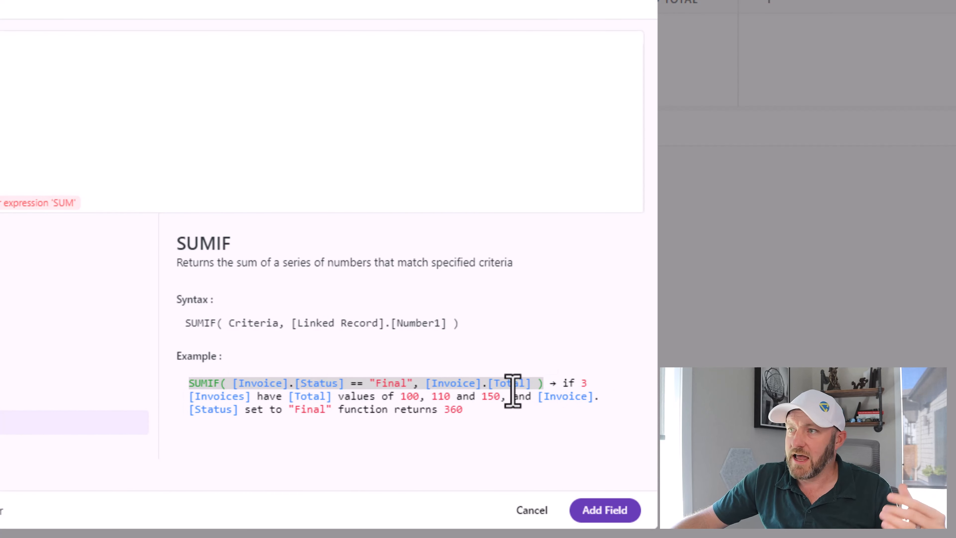
{"action": "left_click", "coordinate": [235, 386]}
{"action": "left_click_drag", "start_coordinate": [236, 386], "coordinate": [414, 383]}
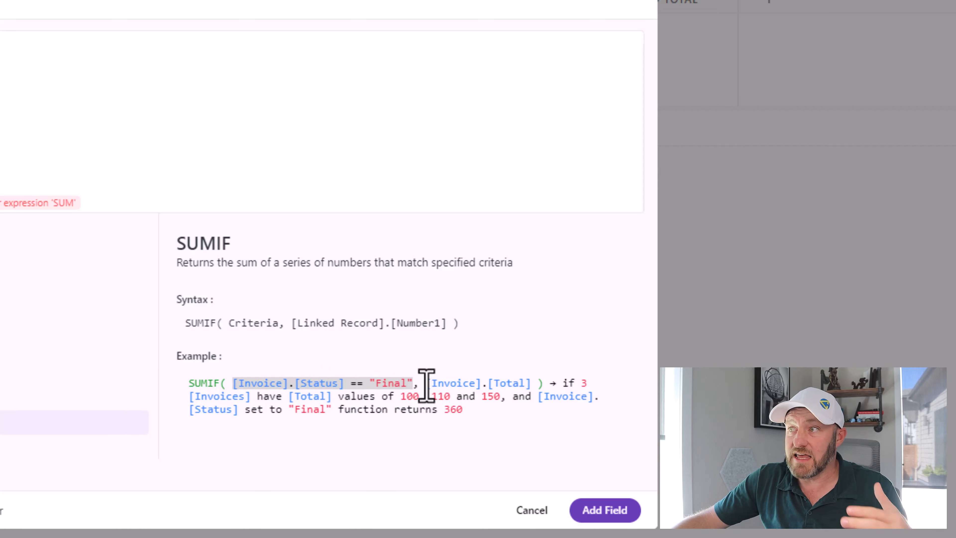
{"action": "left_click_drag", "start_coordinate": [426, 383], "coordinate": [531, 384]}
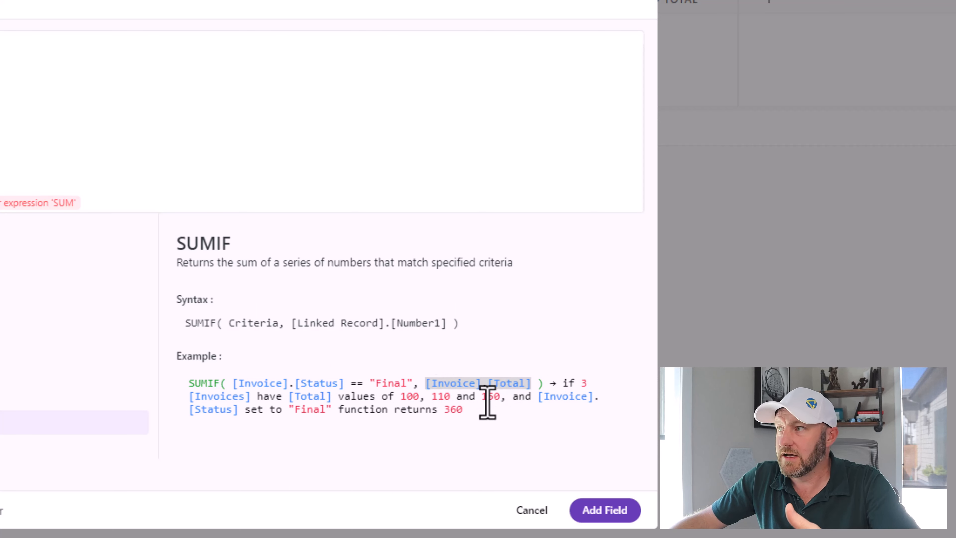
{"action": "left_click_drag", "start_coordinate": [563, 383], "coordinate": [556, 410]}
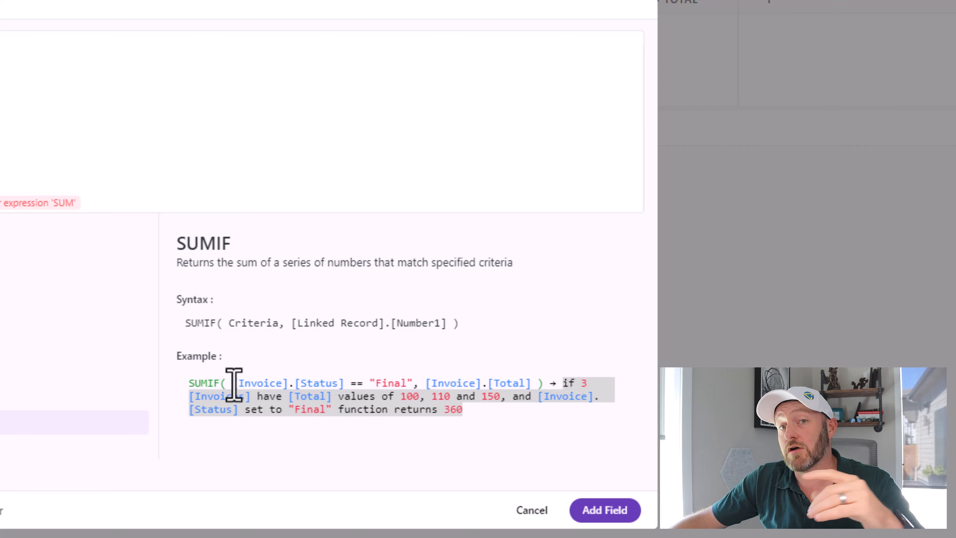
{"action": "left_click_drag", "start_coordinate": [233, 384], "coordinate": [541, 390]}
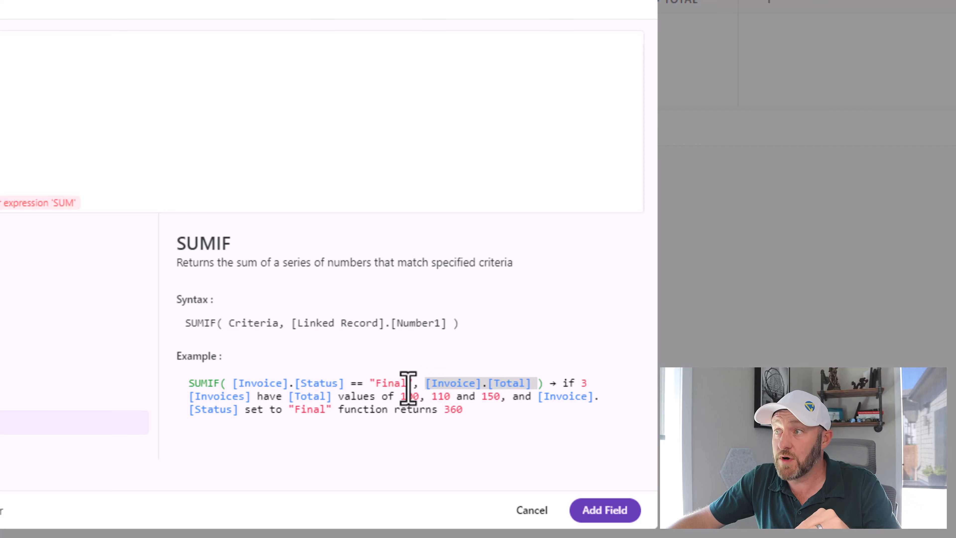
{"action": "left_click_drag", "start_coordinate": [414, 388], "coordinate": [428, 389]}
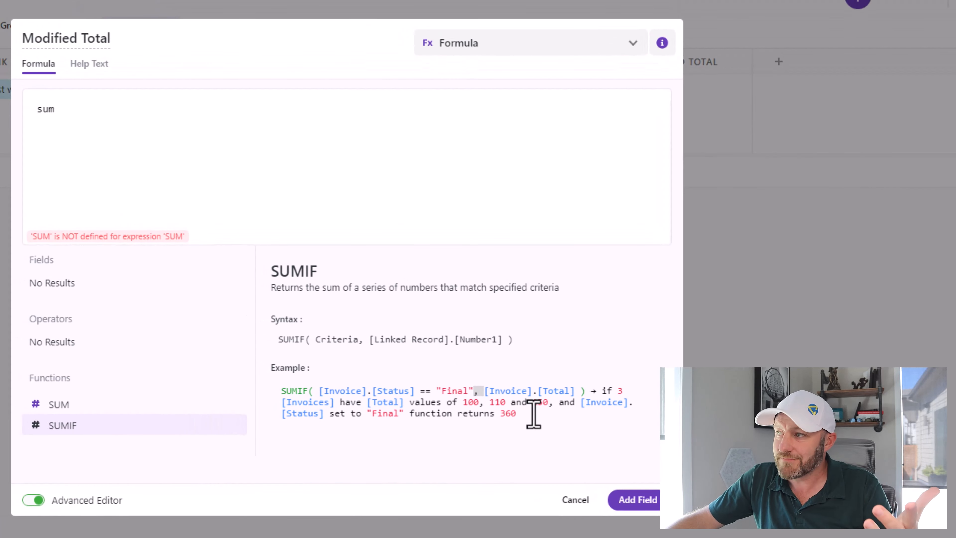
Insert the SUMIF function with the linked field [Line Items].[invoicable?] as the start of its criteria
{"action": "left_click", "coordinate": [218, 101]}
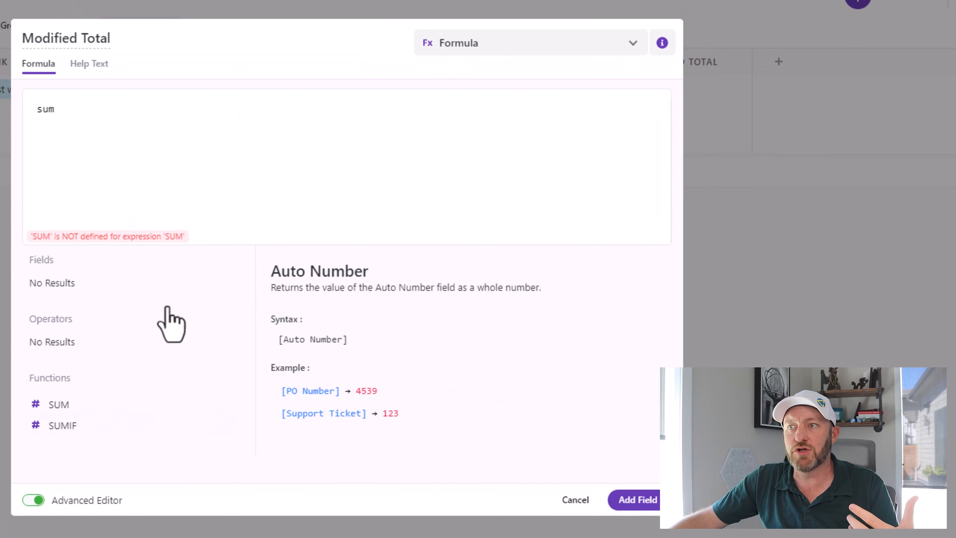
{"action": "mouse_move", "coordinate": [151, 422]}
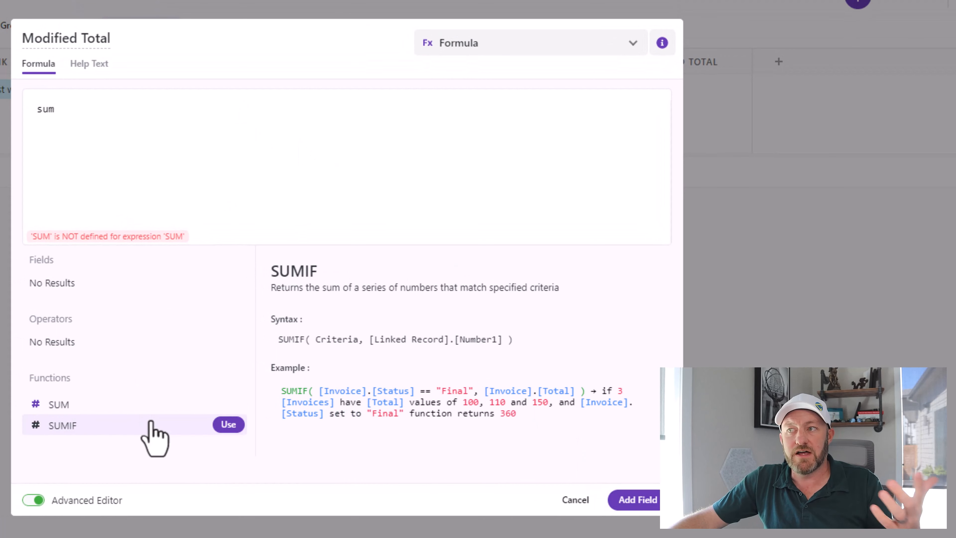
{"action": "left_click", "coordinate": [219, 425]}
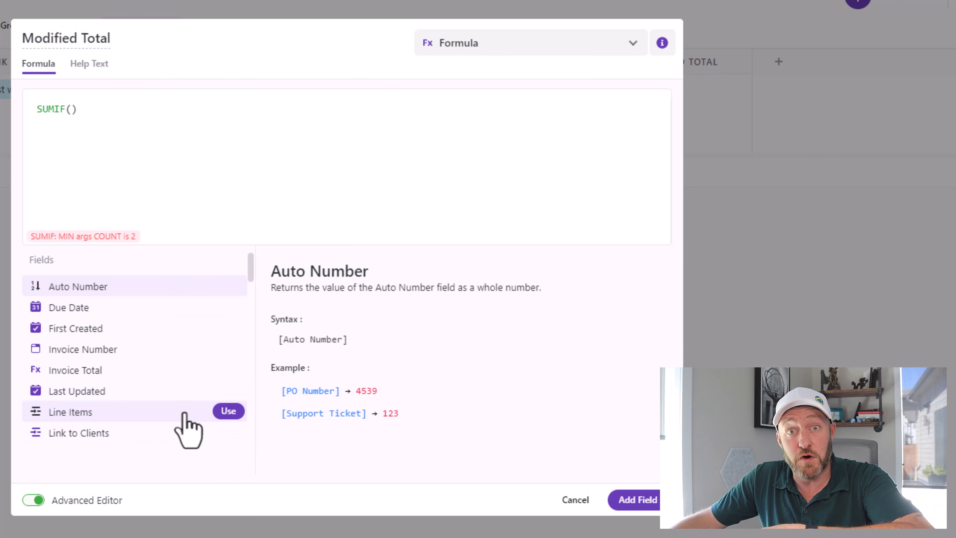
{"action": "left_click", "coordinate": [229, 411]}
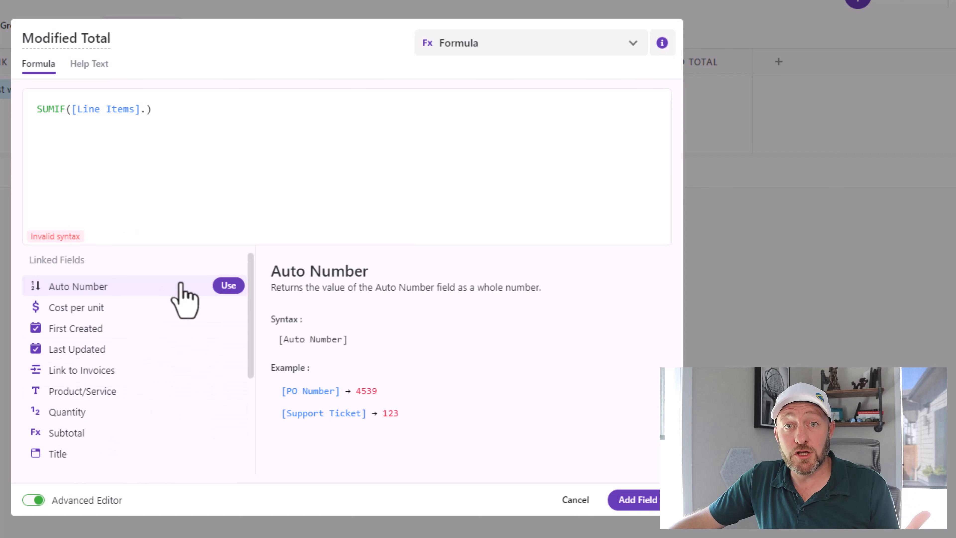
{"action": "scroll", "coordinate": [151, 373], "scroll_direction": "down", "scroll_amount": 2}
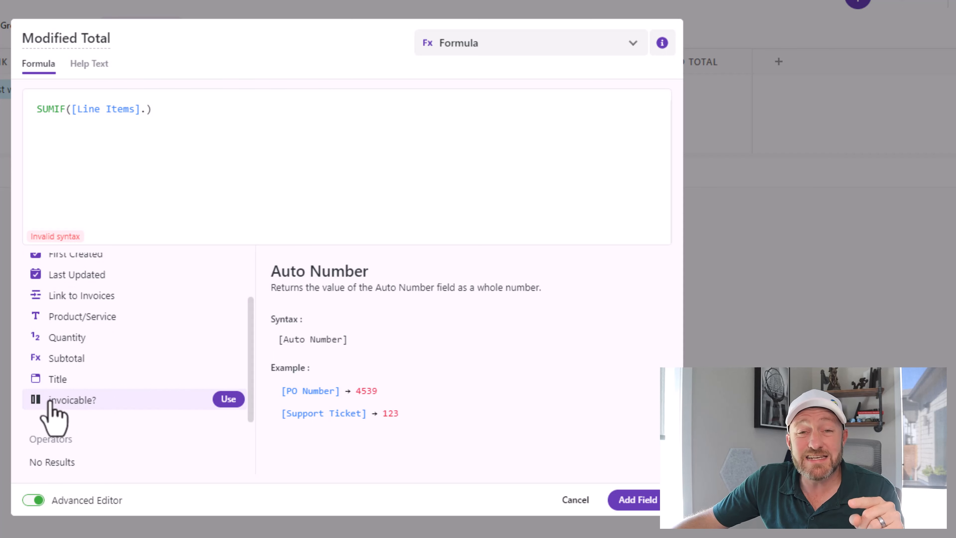
{"action": "left_click", "coordinate": [229, 399]}
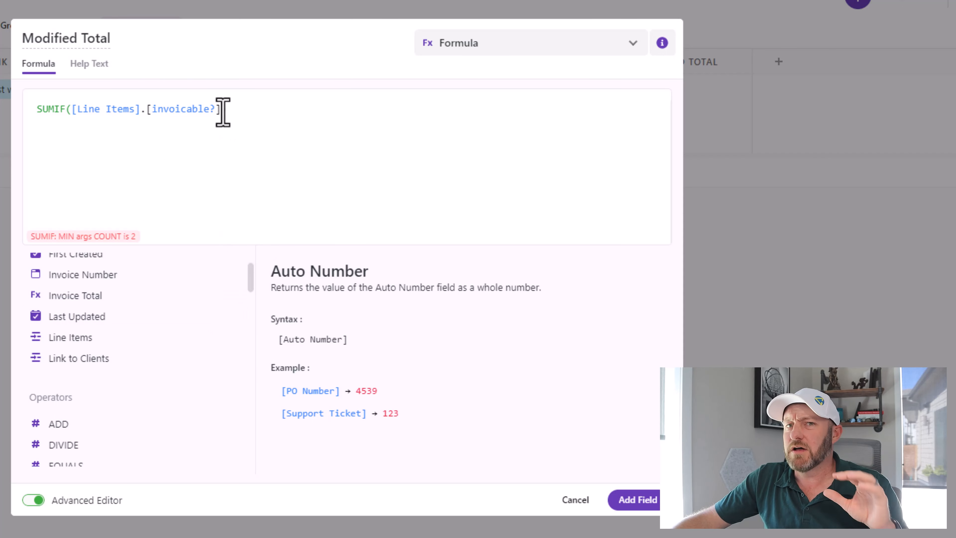
Try to write the linked field reference by hand as [Invoiceable?] in the SUMIF criteria
{"action": "left_click_drag", "start_coordinate": [223, 112], "coordinate": [149, 111]}
{"action": "key", "text": "BackSpace"}
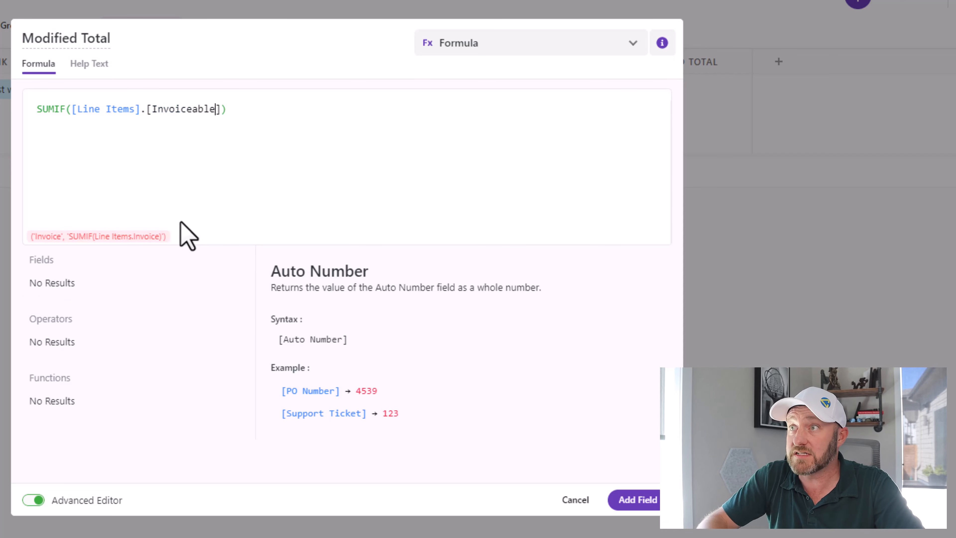
{"action": "type", "text": "?"}
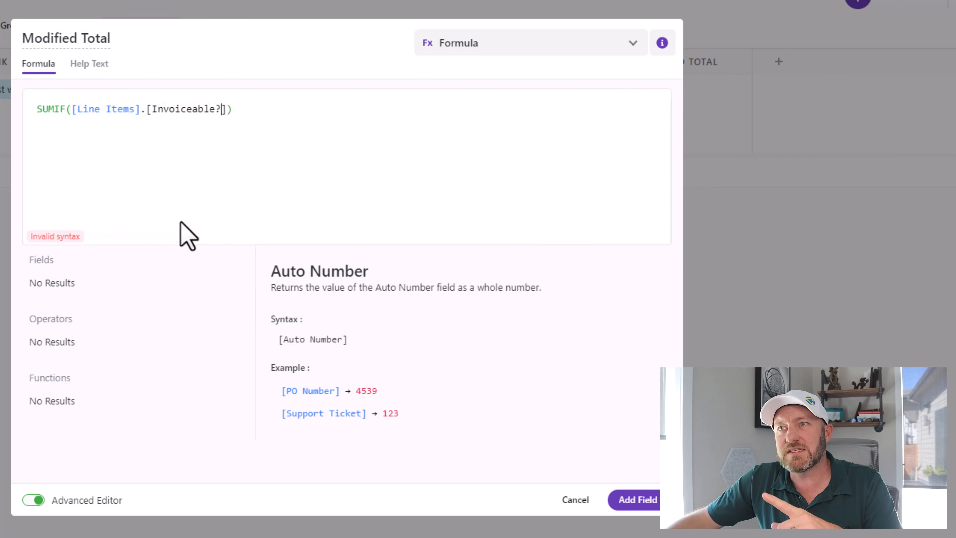
{"action": "left_click_drag", "start_coordinate": [148, 111], "coordinate": [231, 110]}
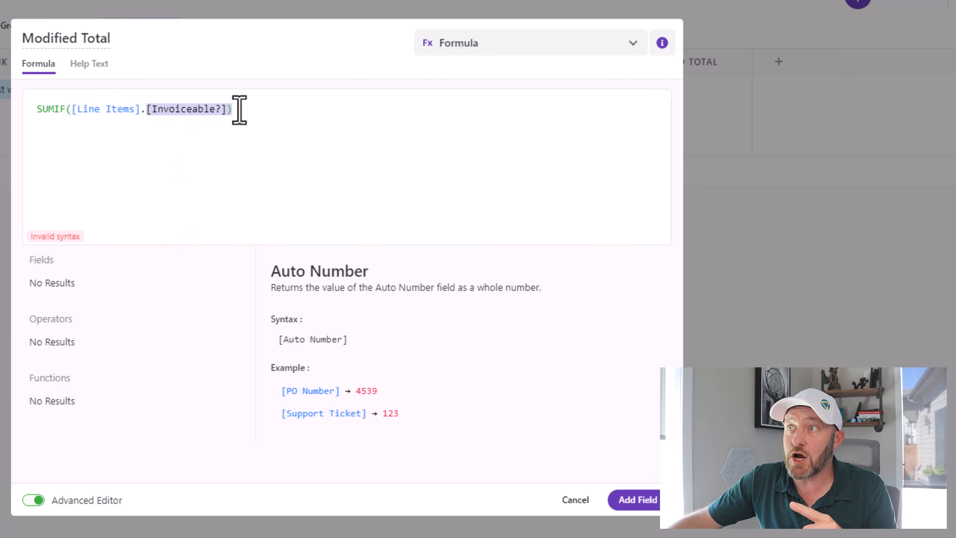
{"action": "left_click_drag", "start_coordinate": [72, 111], "coordinate": [138, 110]}
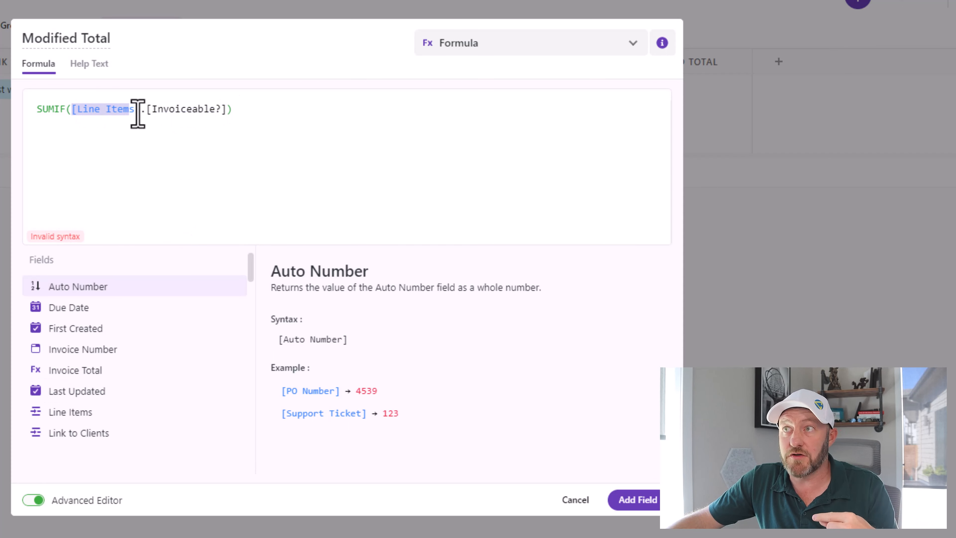
{"action": "left_click", "coordinate": [155, 110]}
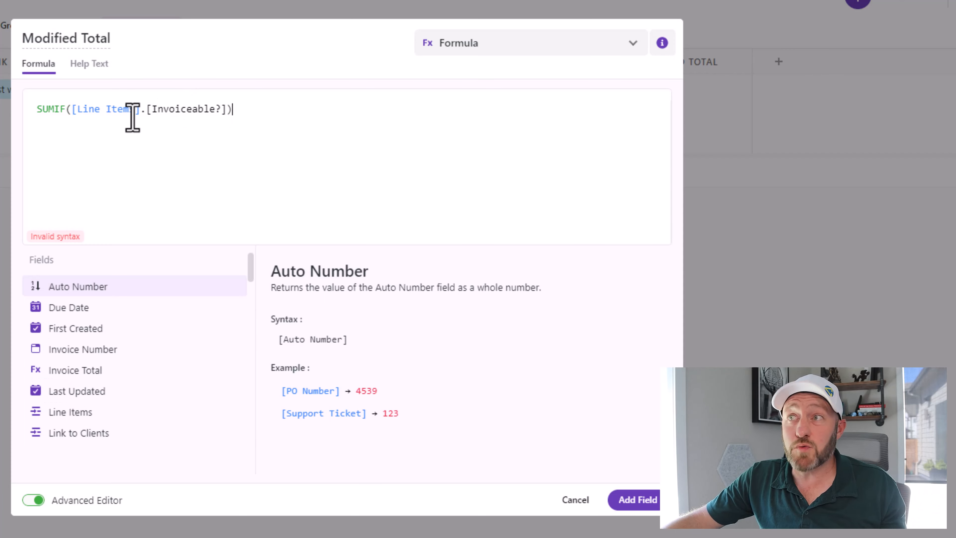
Replace the hand-written reference after [Line Items]. with the listed linked field invoicable? in the SUMIF criteria
{"action": "left_click_drag", "start_coordinate": [146, 112], "coordinate": [229, 113]}
{"action": "key", "text": "BackSpace"}
{"action": "scroll", "coordinate": [181, 322], "scroll_direction": "down", "scroll_amount": 3}
{"action": "mouse_move", "coordinate": [111, 417]}
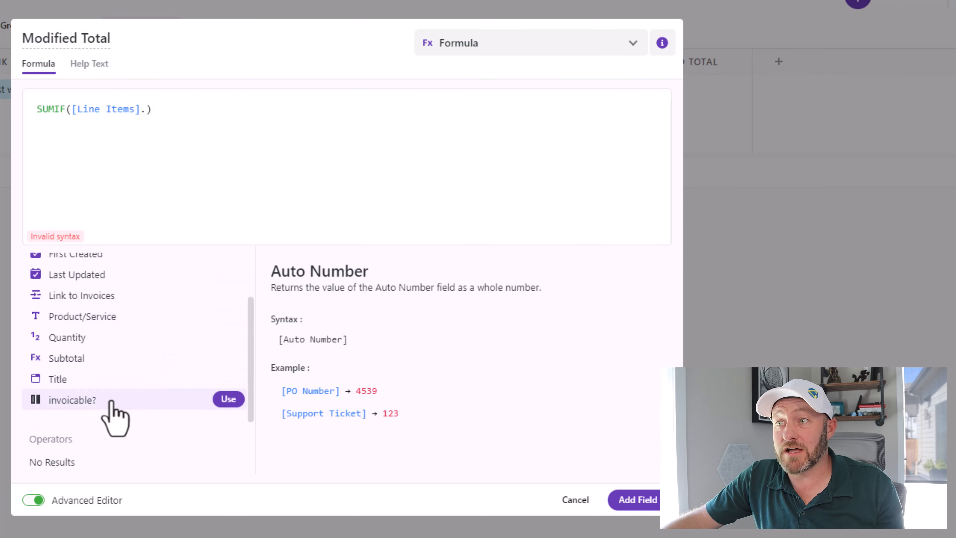
{"action": "left_click", "coordinate": [228, 399]}
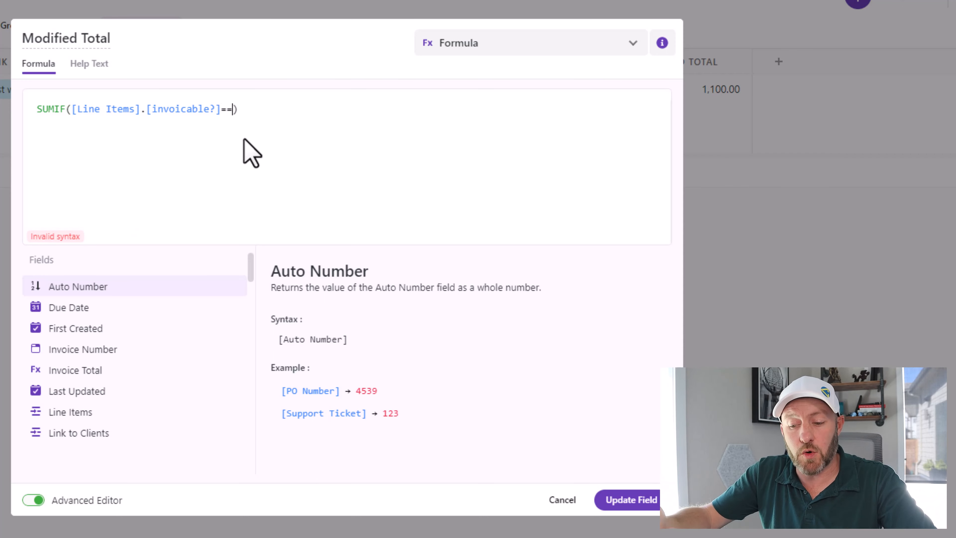
Complete the SUMIF criteria so that [Line Items].[invoicable?] is compared with =="Yes"
{"action": "type", "text": "\""}
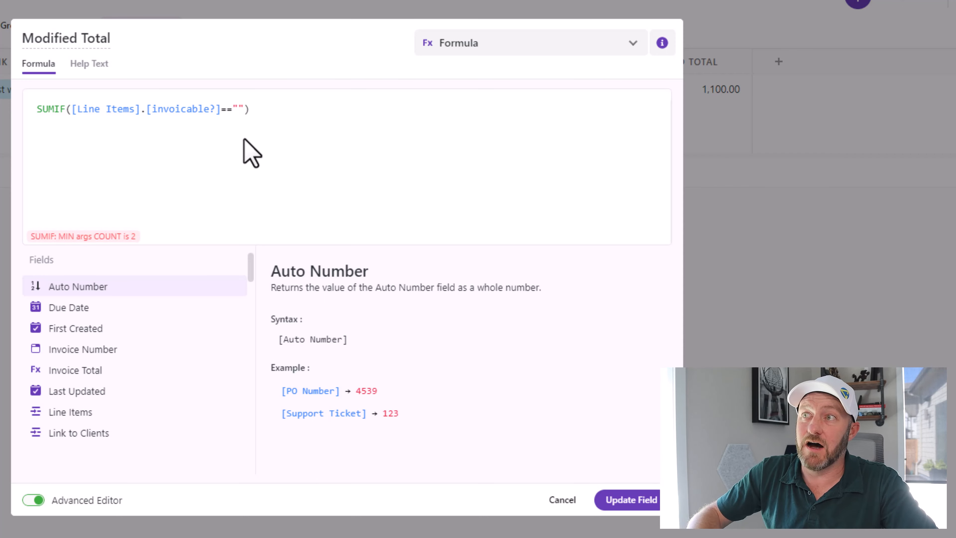
{"action": "type", "text": "Yes"}
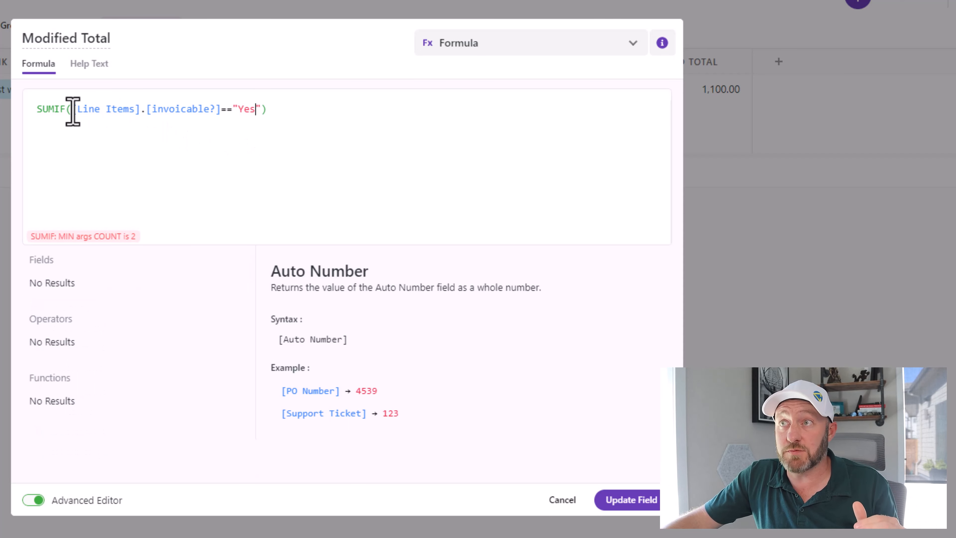
{"action": "left_click_drag", "start_coordinate": [72, 113], "coordinate": [265, 114]}
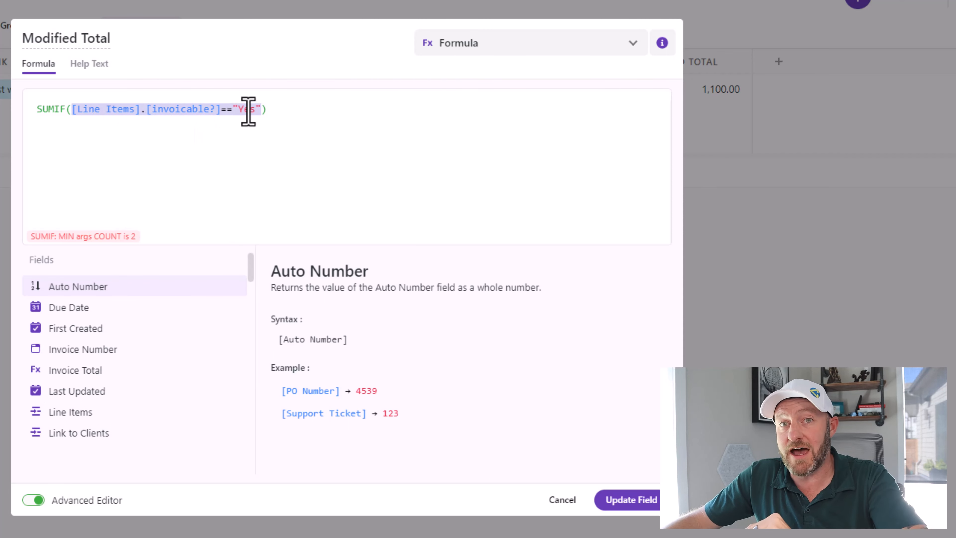
{"action": "left_click", "coordinate": [265, 109]}
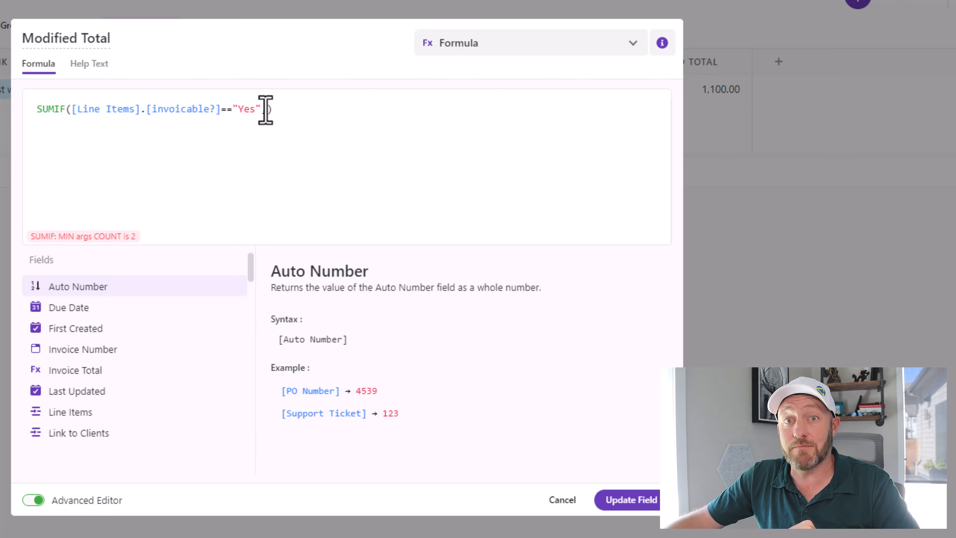
Add the linked field [Line Items].[Subtotal] as the second SUMIF argument and update the Modified Total field
{"action": "type", "text": ","}
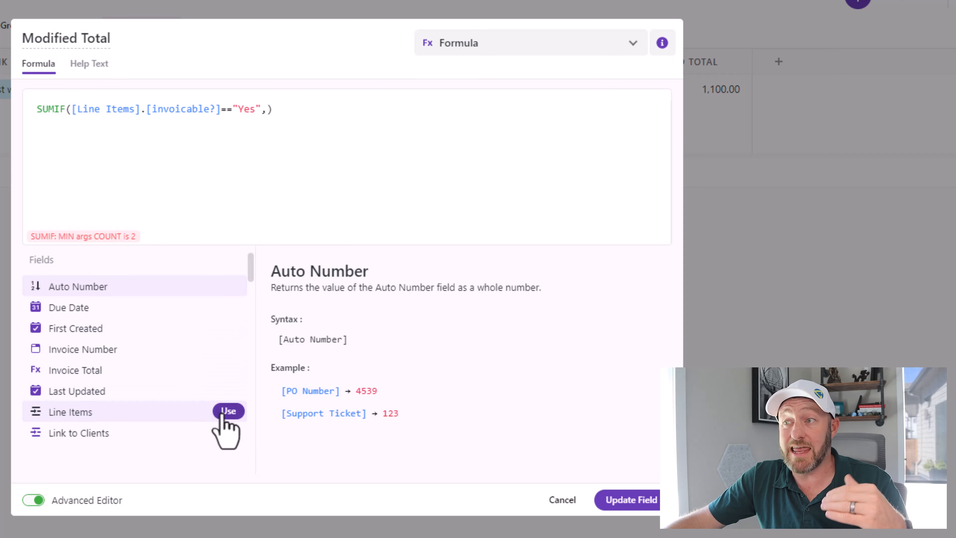
{"action": "left_click", "coordinate": [225, 412]}
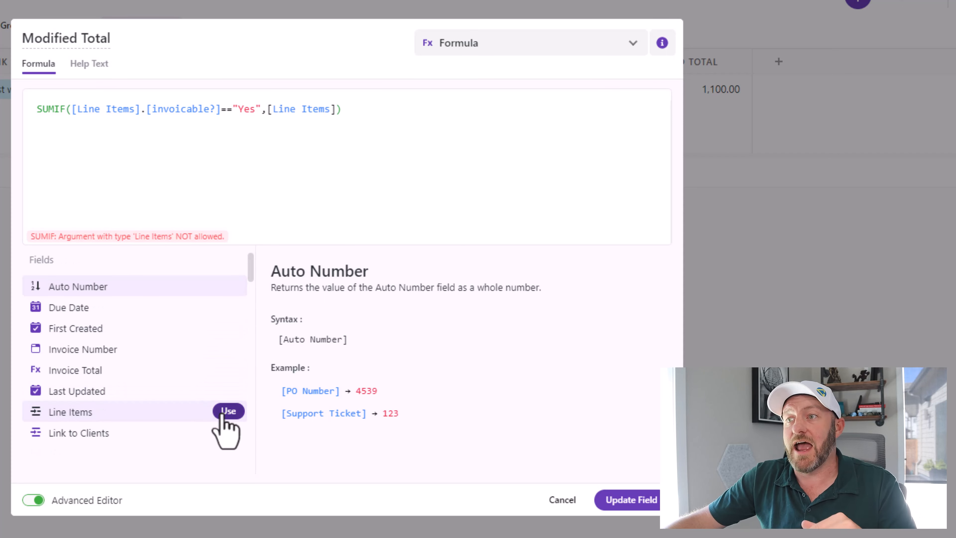
{"action": "type", "text": "."}
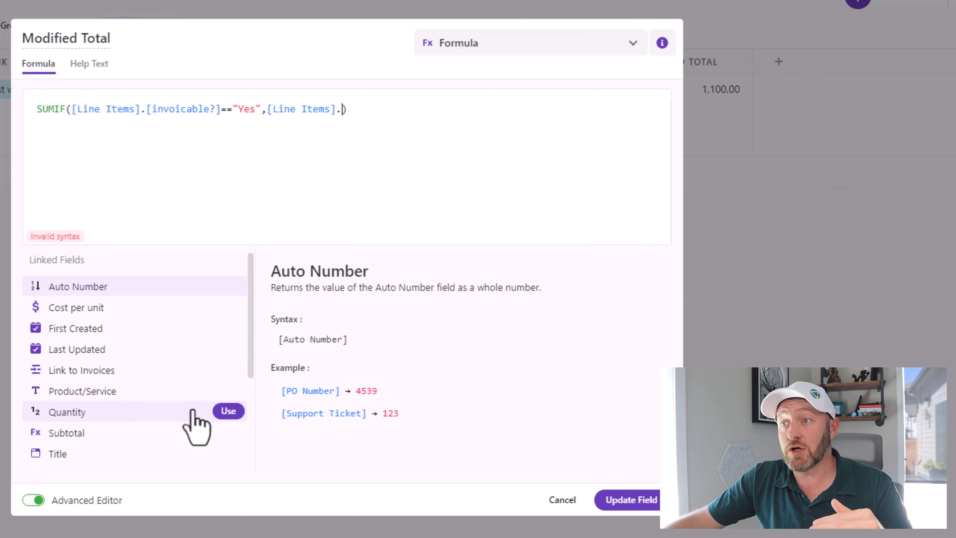
{"action": "left_click", "coordinate": [227, 432]}
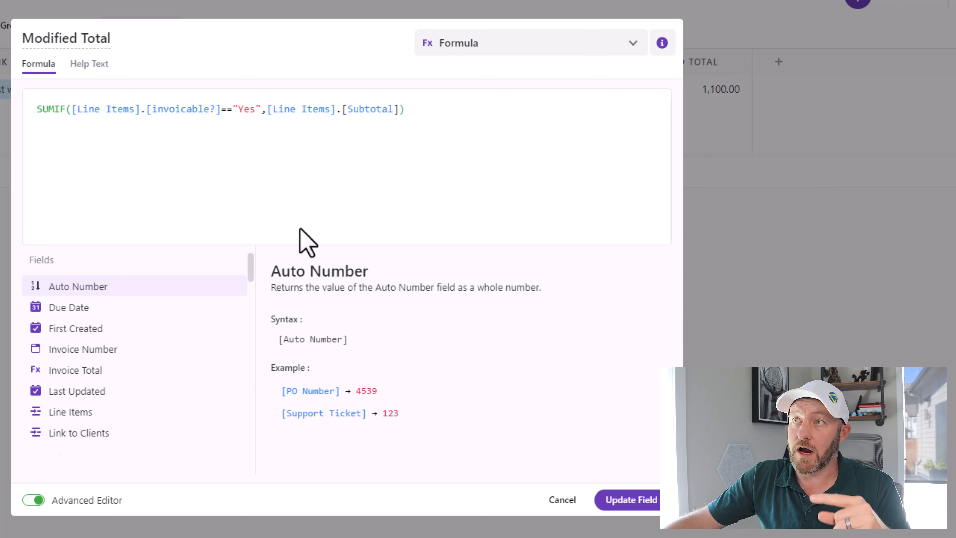
{"action": "left_click_drag", "start_coordinate": [267, 110], "coordinate": [398, 109]}
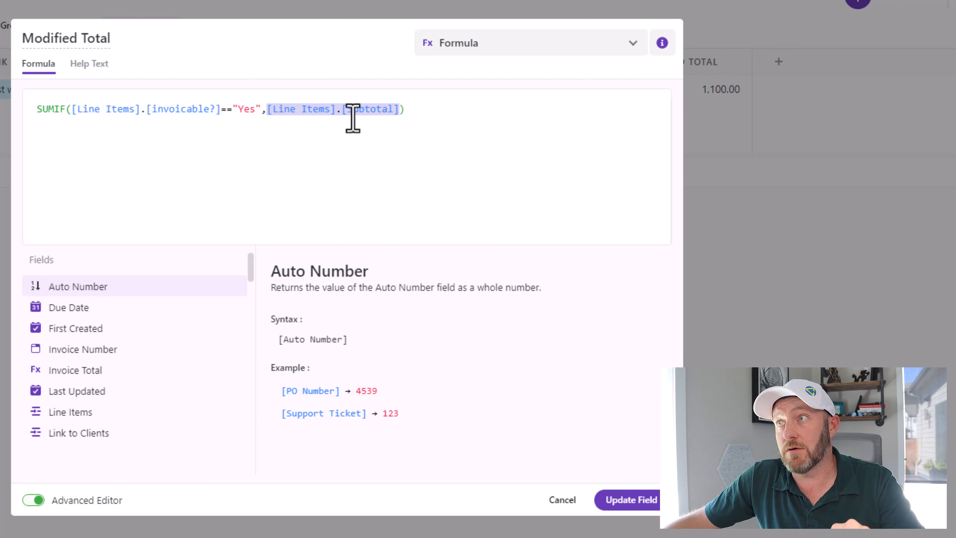
{"action": "left_click", "coordinate": [360, 114]}
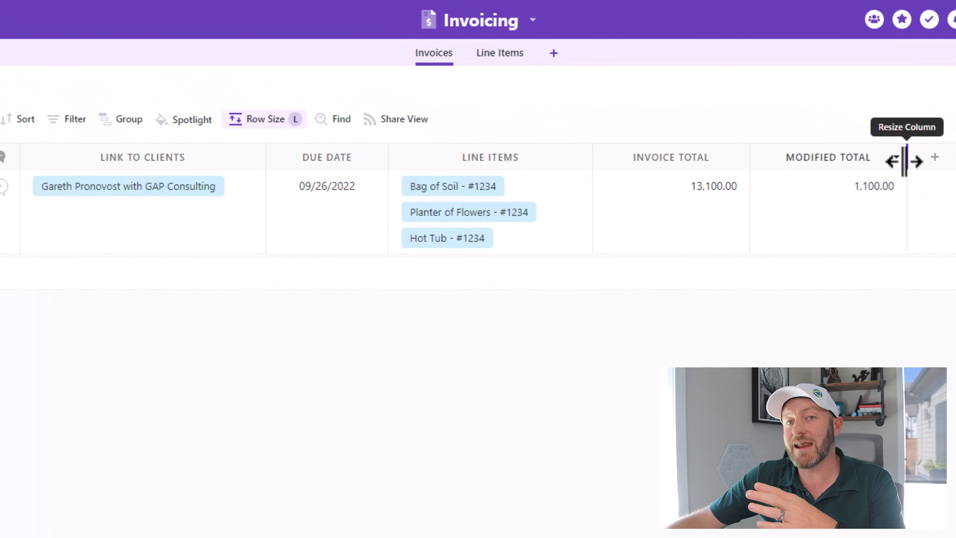
Narrow the Modified Total column and check the Bag of Soil and Planter of Flowers subtotals in the Line Items table
{"action": "left_click_drag", "start_coordinate": [908, 161], "coordinate": [885, 161]}
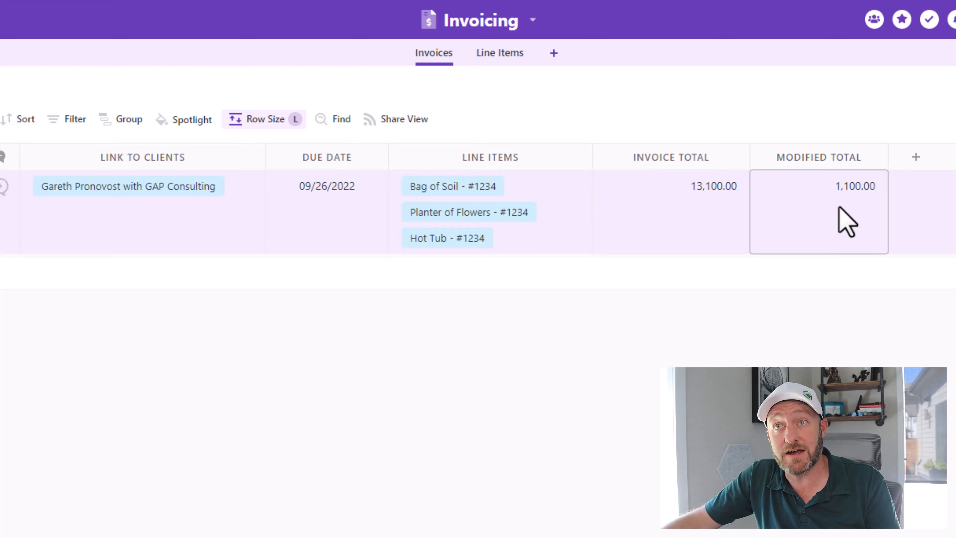
{"action": "left_click", "coordinate": [507, 55]}
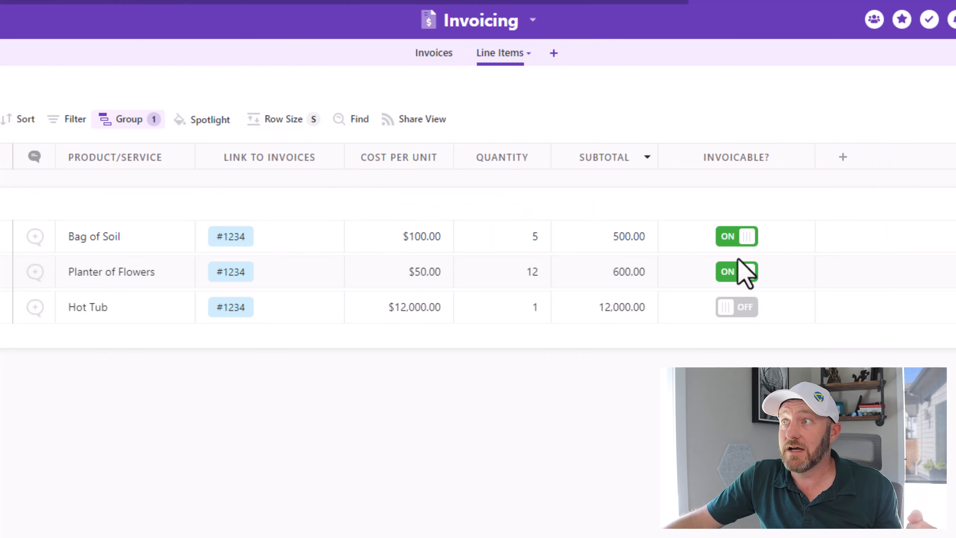
{"action": "left_click", "coordinate": [617, 245]}
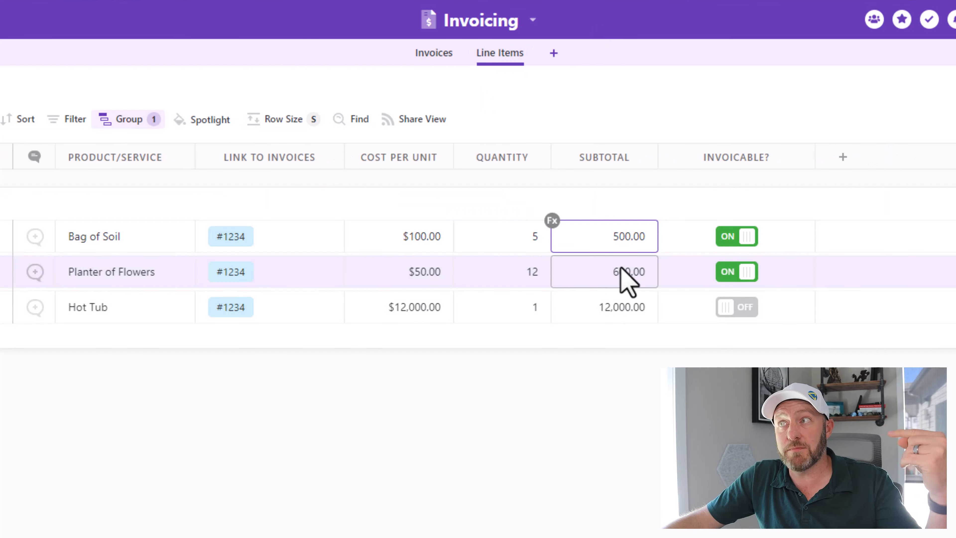
{"action": "left_click", "coordinate": [622, 275]}
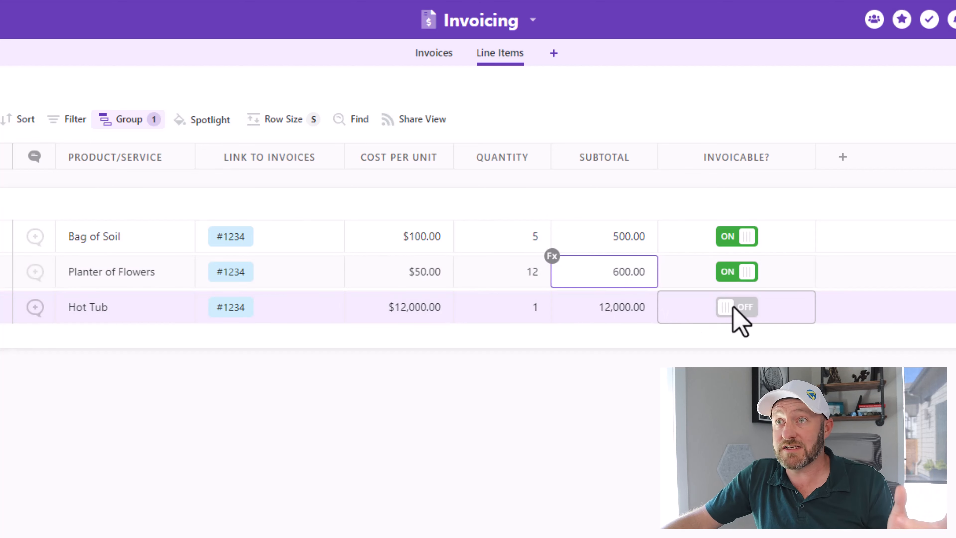
Switch on the invoicable? toggle for the Hot Tub line item and check the Modified Total in the Invoices table
{"action": "left_click", "coordinate": [744, 308]}
{"action": "left_click", "coordinate": [744, 307]}
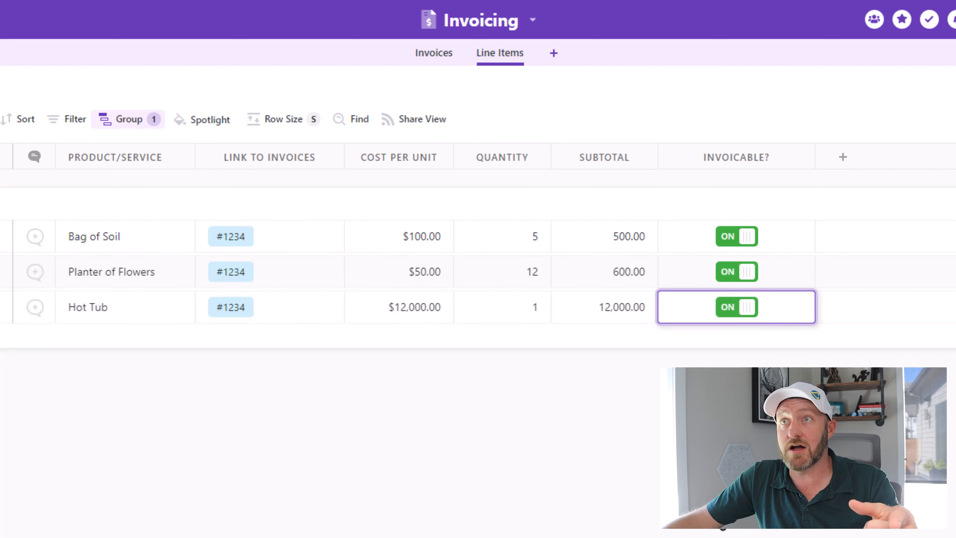
{"action": "left_click", "coordinate": [433, 54]}
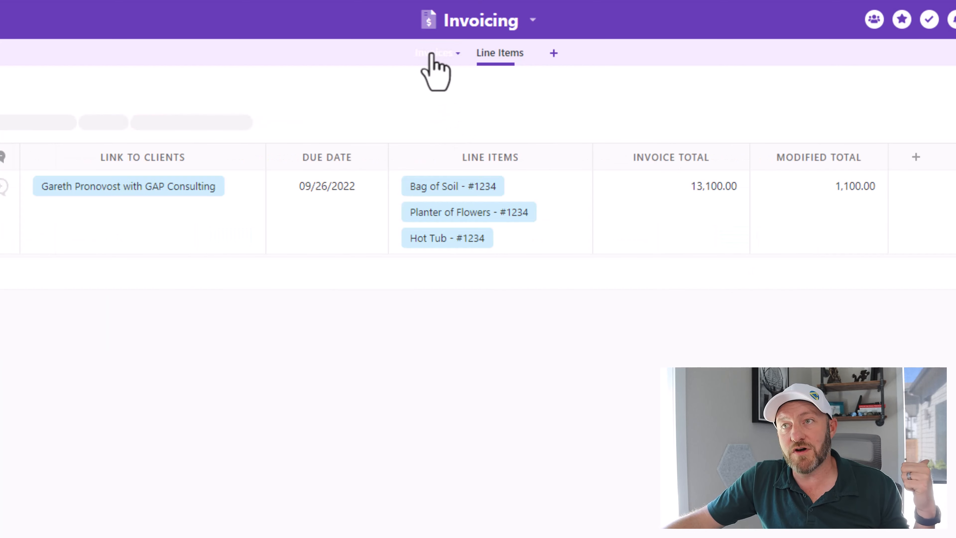
{"action": "left_click", "coordinate": [847, 238]}
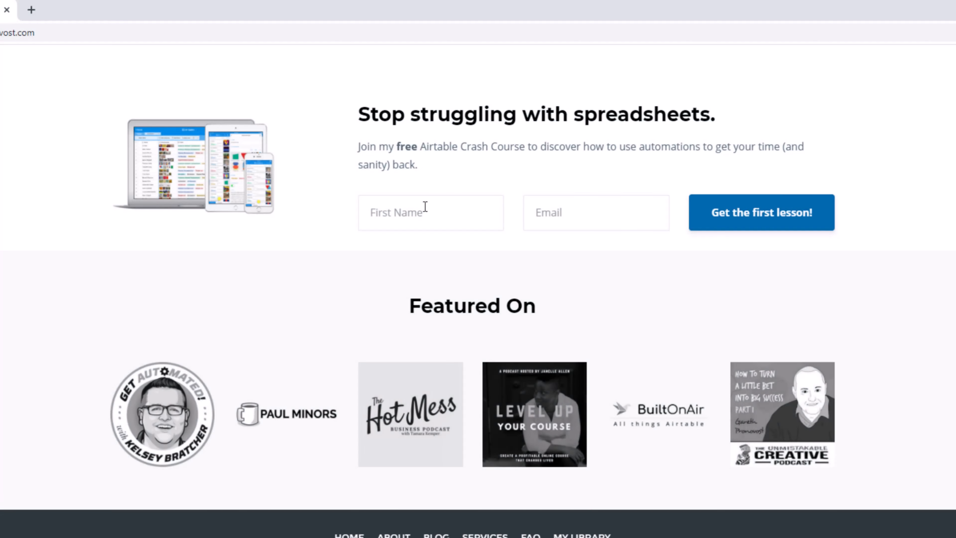
On the GAP Consulting website, fill in the first name and email for the free Airtable Crash Course
{"action": "left_click", "coordinate": [425, 212]}
{"action": "type", "text": "Gareth"}
{"action": "key", "text": "Tab"}
{"action": "type", "text": "gareth"}
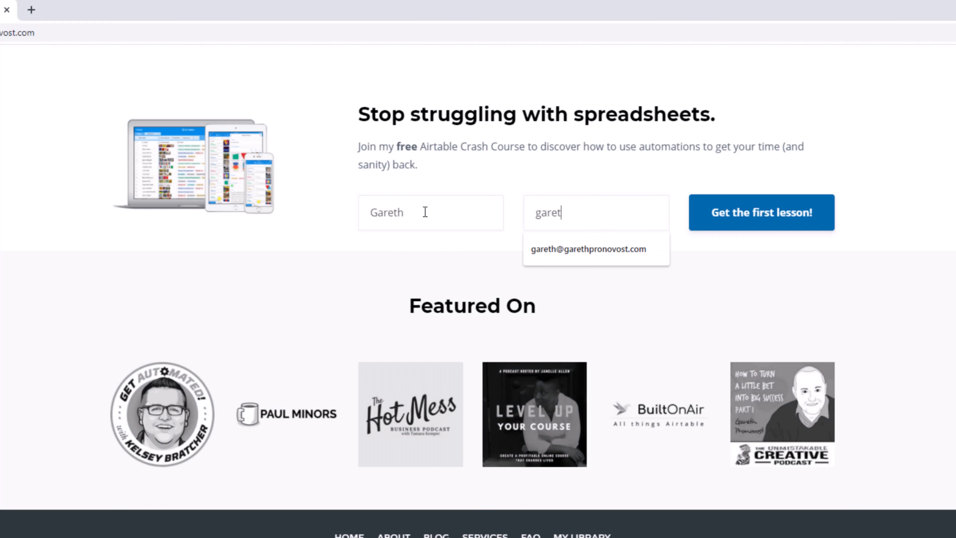
{"action": "key", "text": "Down"}
{"action": "key", "text": "Return"}
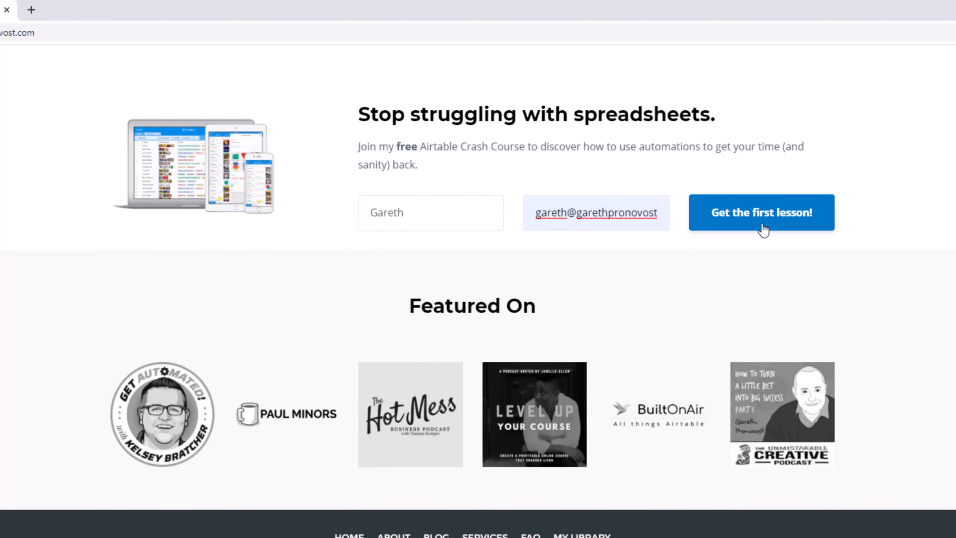
Open the website's Services page and examine the Airtable consulting support options
{"action": "scroll", "coordinate": [764, 229], "scroll_direction": "up", "scroll_amount": 20}
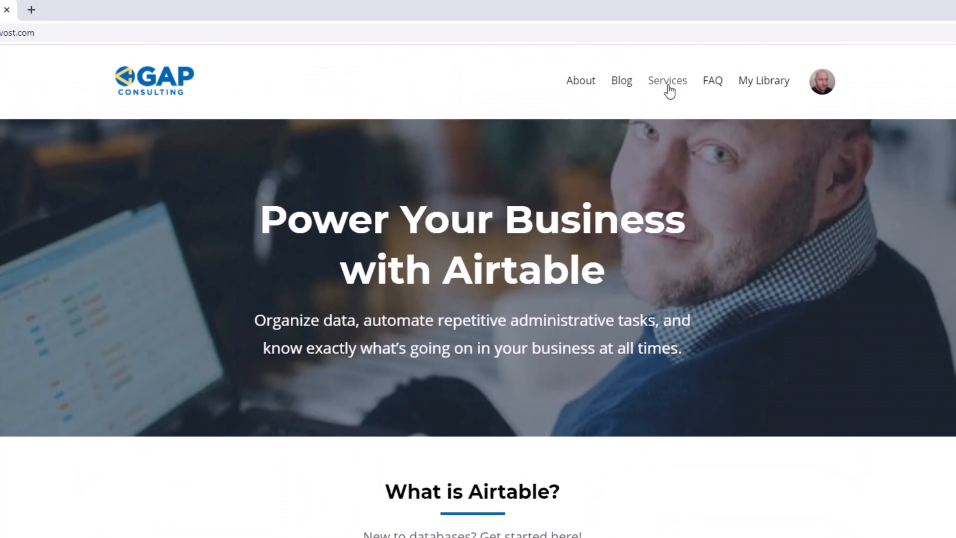
{"action": "left_click", "coordinate": [669, 90]}
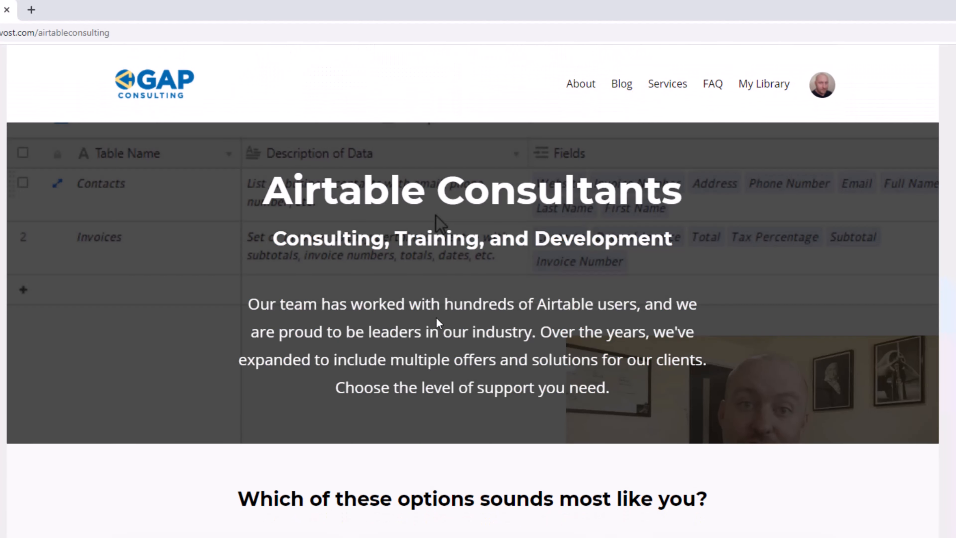
{"action": "scroll", "coordinate": [361, 331], "scroll_direction": "down", "scroll_amount": 10}
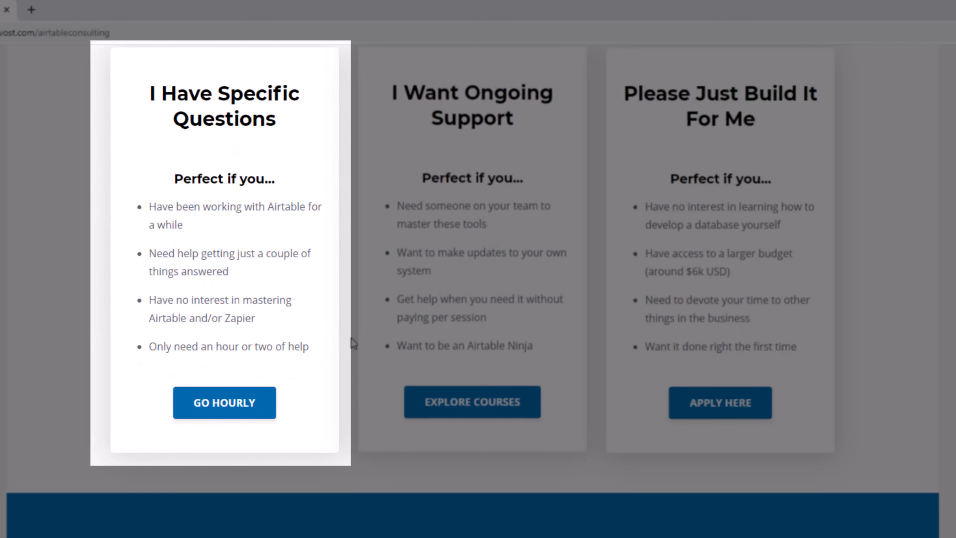